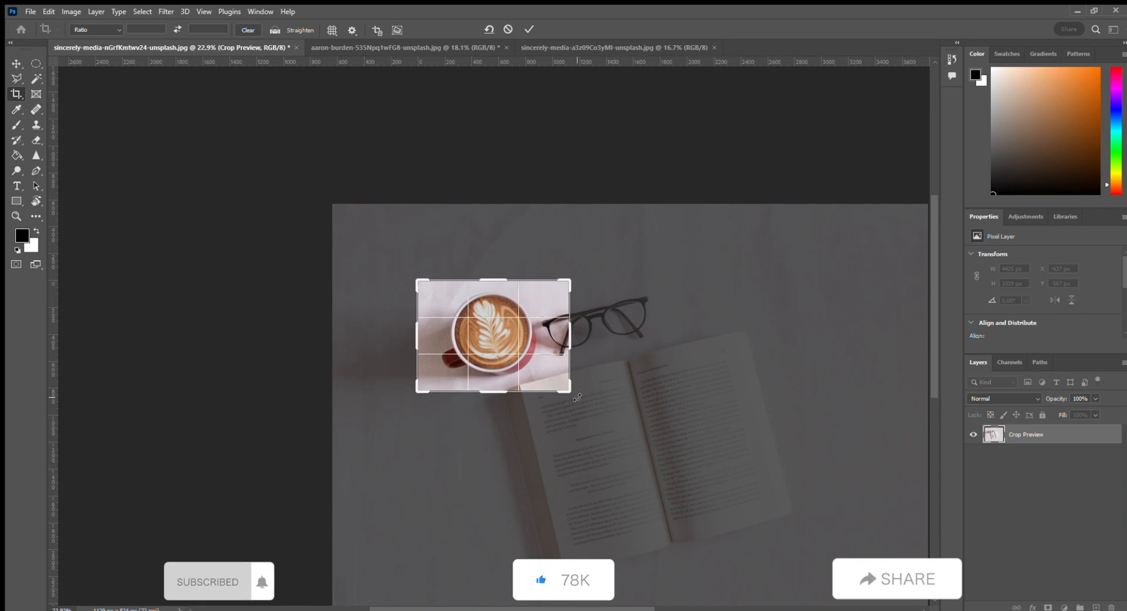
# Step: Resize the crop box to cover nearly the whole coffee-and-book photo and commit the crop
pyautogui.moveTo(569, 390); pyautogui.dragTo(737, 512)
pyautogui.moveTo(250, 155); pyautogui.dragTo(202, 116)
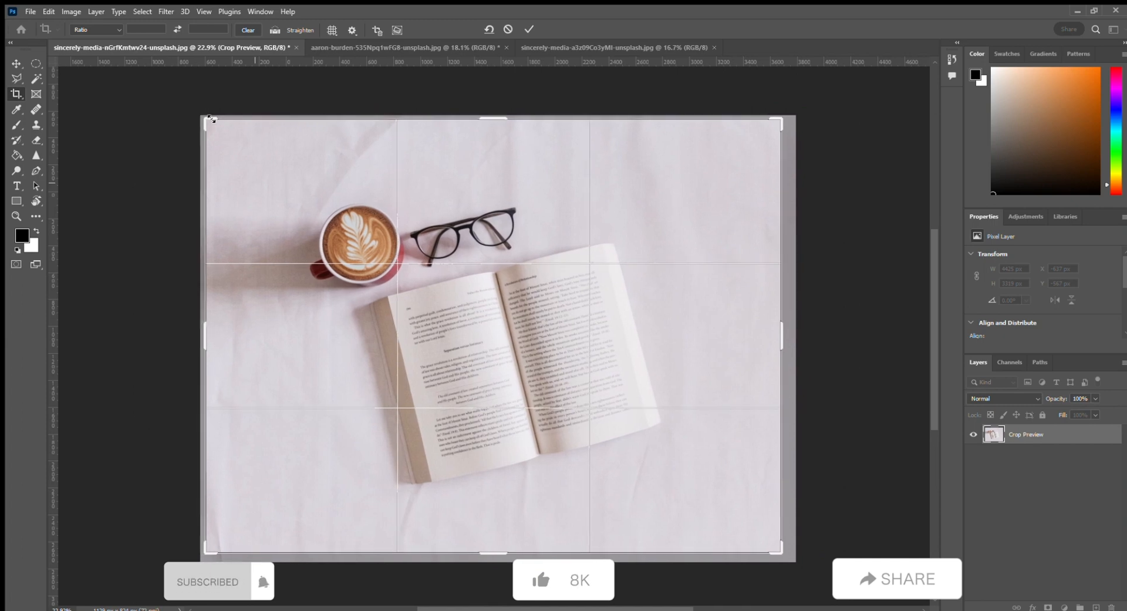
pyautogui.moveTo(210, 556); pyautogui.dragTo(209, 554)
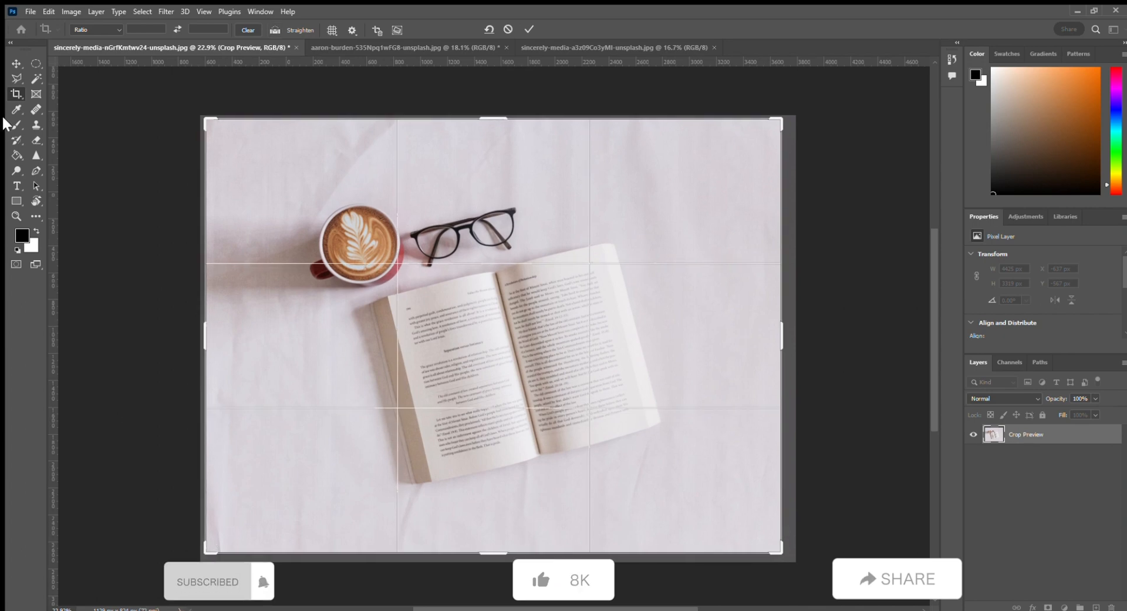
pyautogui.moveTo(784, 341); pyautogui.dragTo(791, 338)
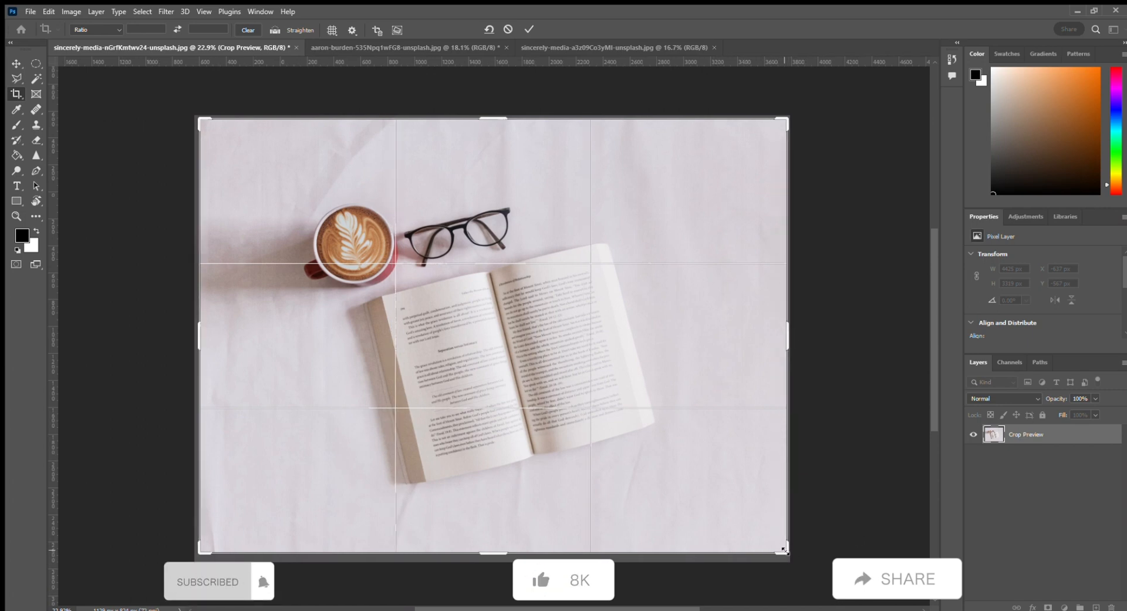
pyautogui.moveTo(787, 551); pyautogui.dragTo(787, 555)
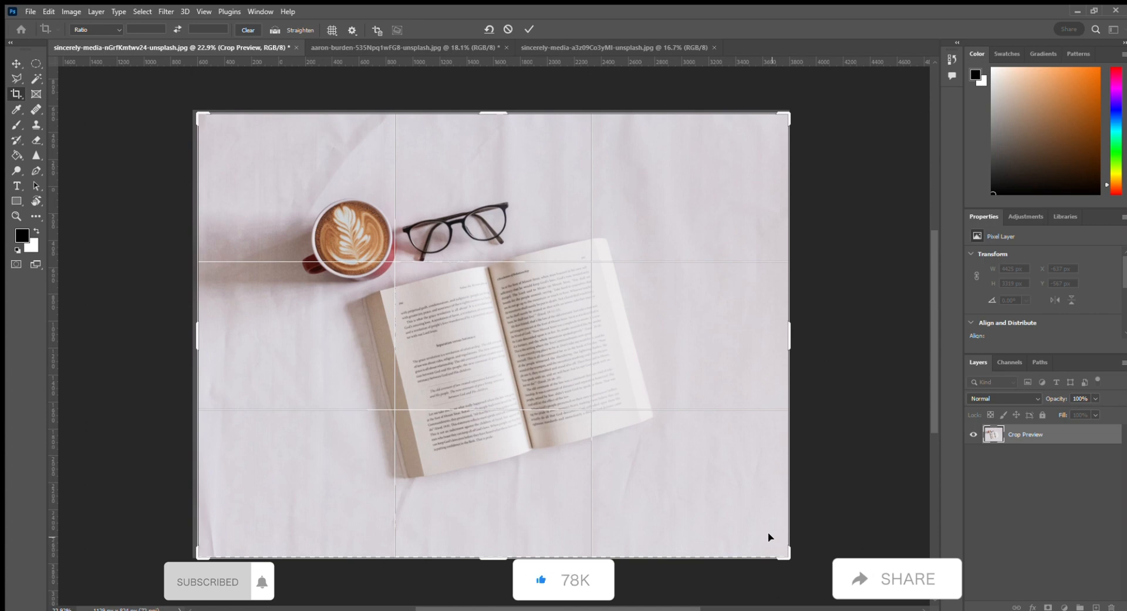
pyautogui.press('Return')
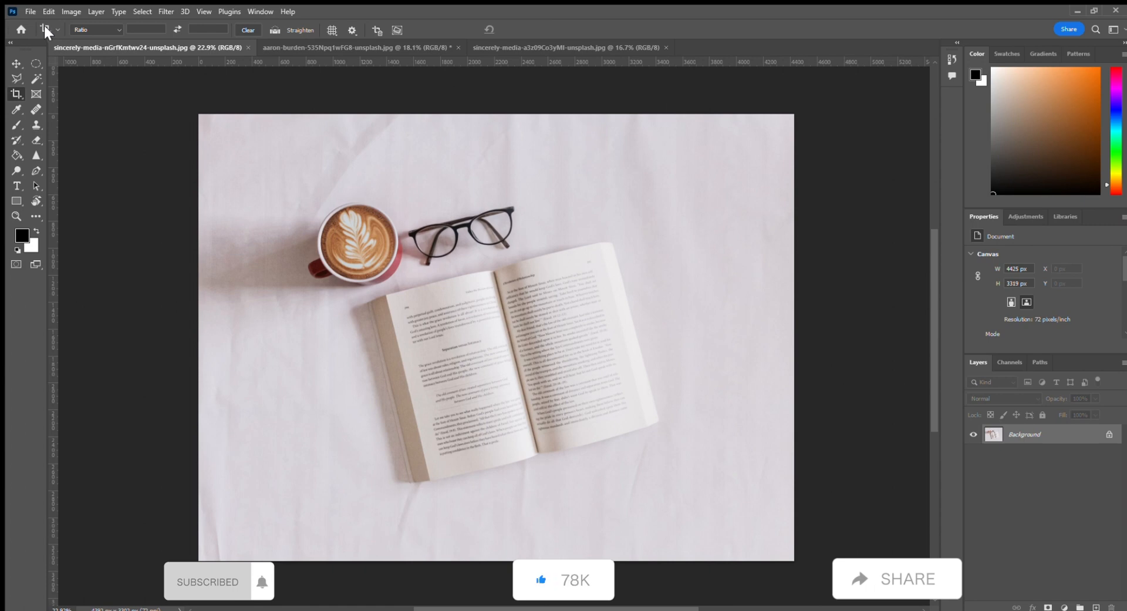
# Step: Switch the crop ratio preset through W x H x Resolution and 1 : 1 (Square) to a 5 : 7 ratio
pyautogui.click(112, 30)
pyautogui.click(111, 41)
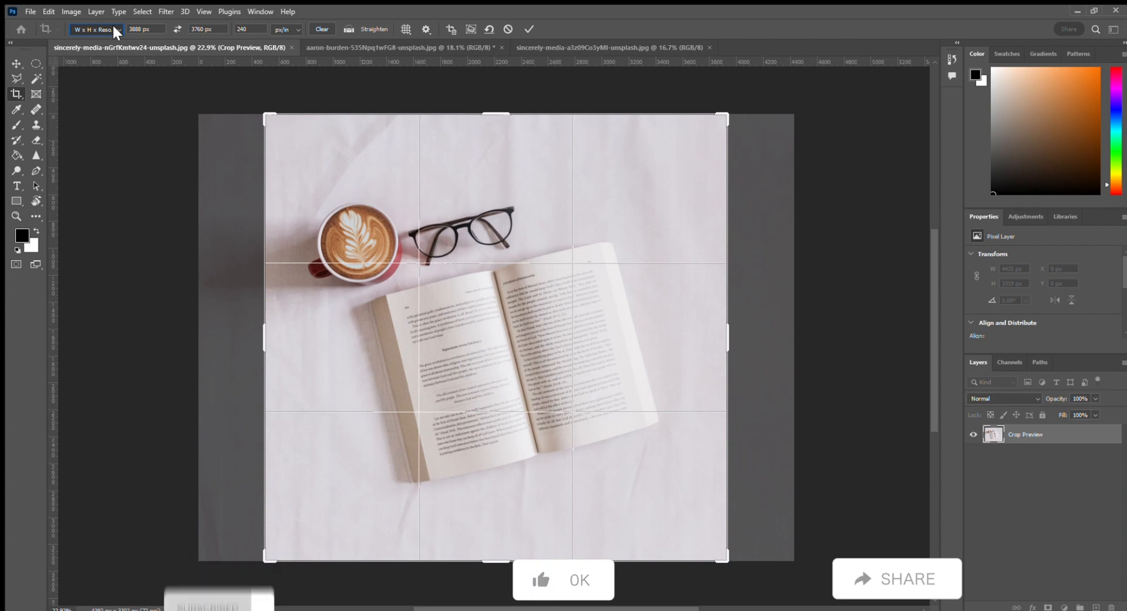
pyautogui.click(112, 68)
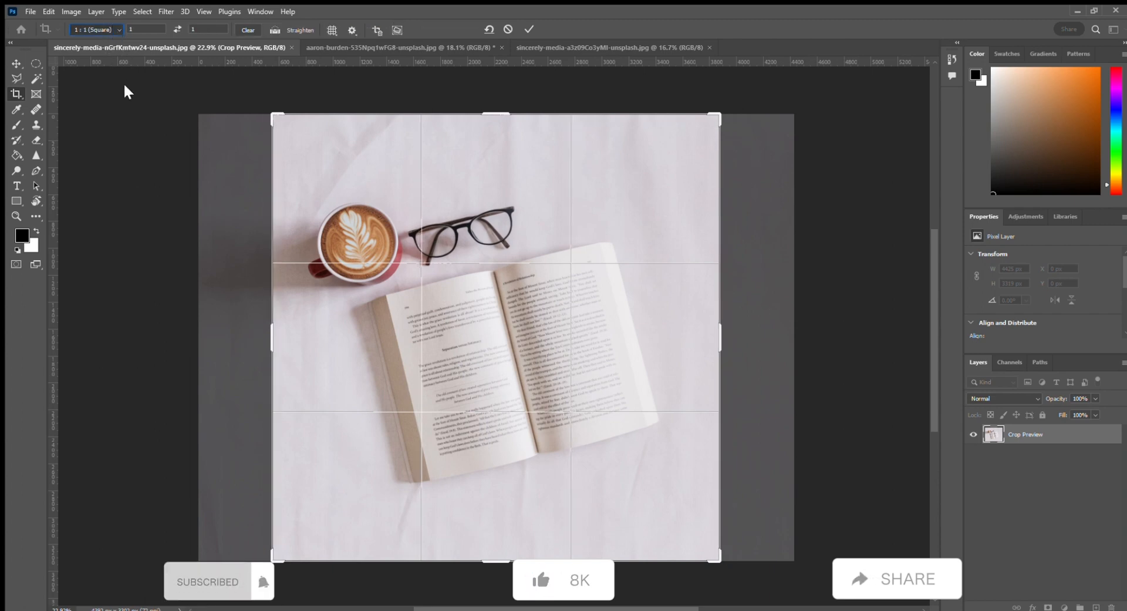
pyautogui.click(124, 88)
pyautogui.click(111, 28)
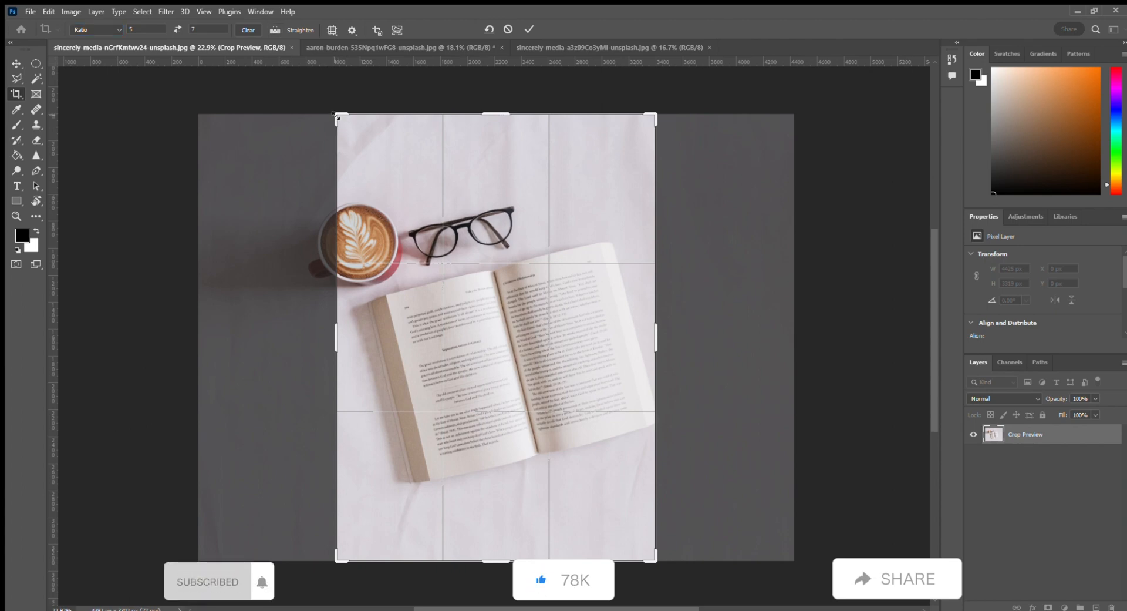
# Step: Crop to a 5:7 portrait framing of the cup and book, then undo the crop
pyautogui.moveTo(336, 115); pyautogui.dragTo(289, 121)
pyautogui.moveTo(486, 95); pyautogui.dragTo(486, 113)
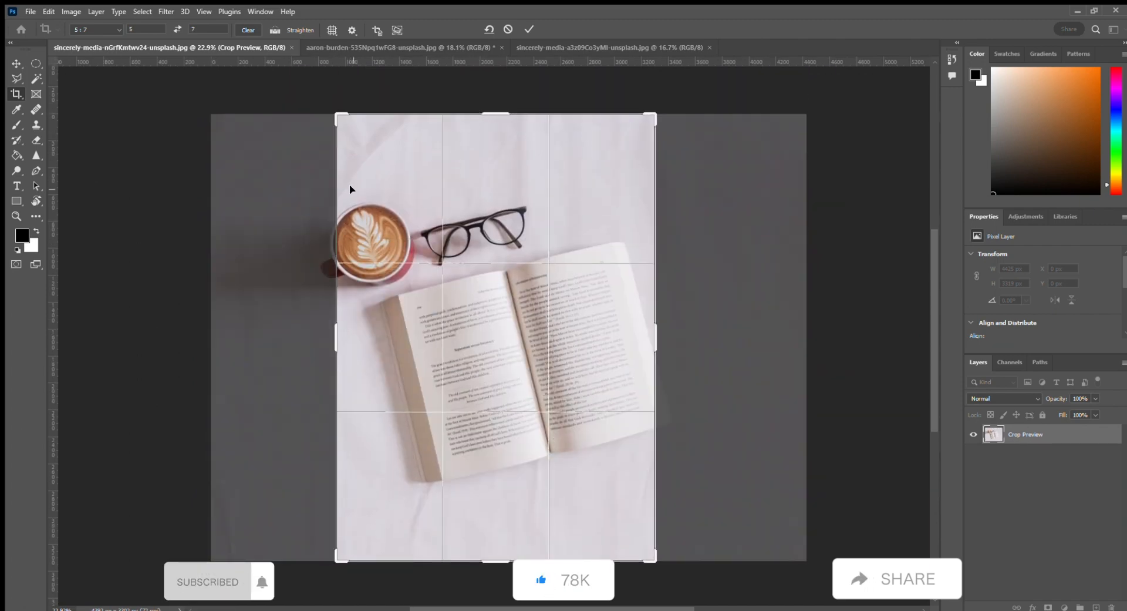
pyautogui.press('Return')
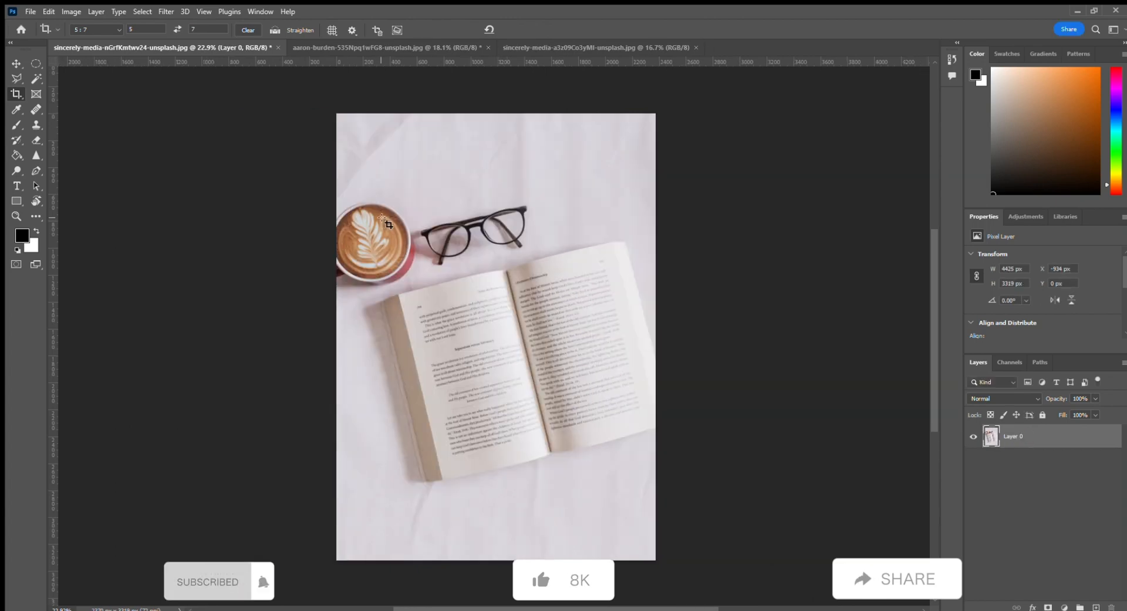
pyautogui.hotkey('ctrl', 'z')
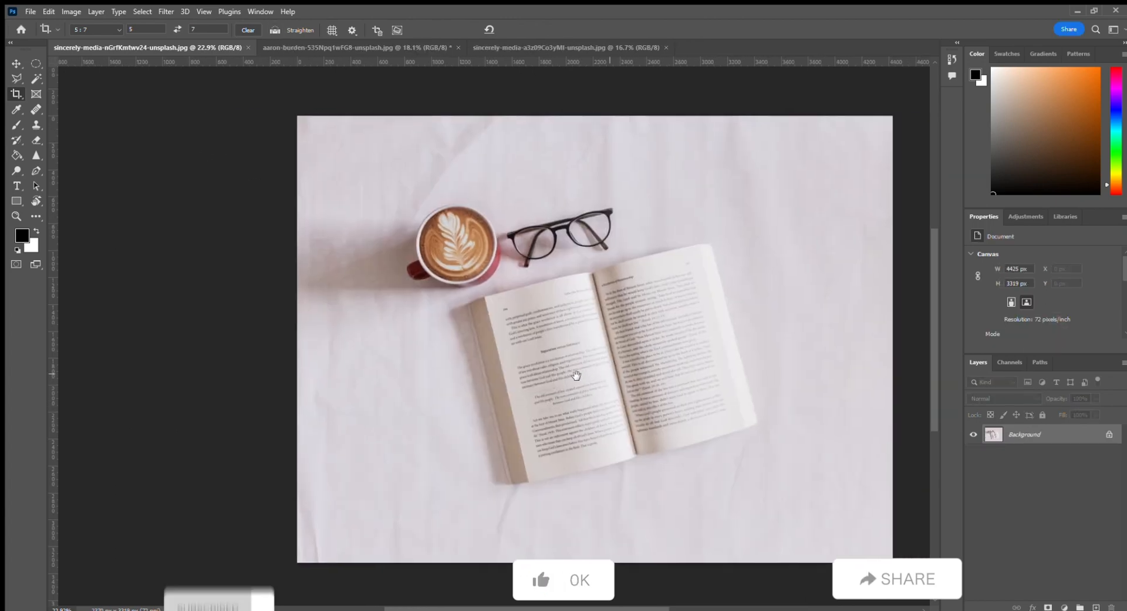
# Step: Clear the crop ratio width and height values so the crop box is unconstrained
pyautogui.click(106, 35)
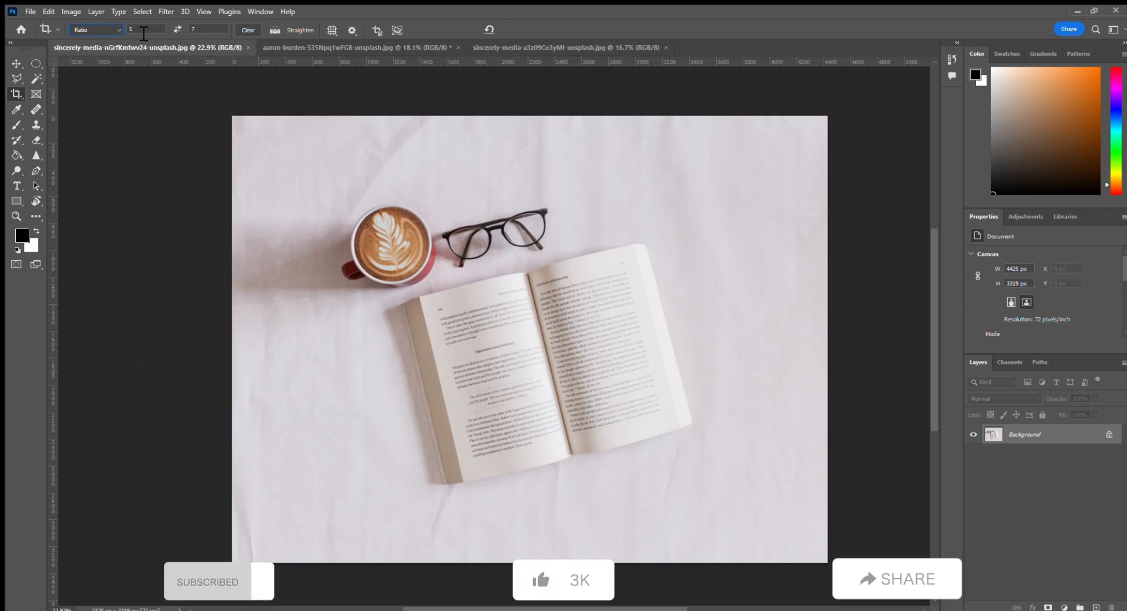
pyautogui.click(112, 27)
pyautogui.press('BackSpace')
pyautogui.click(223, 31)
pyautogui.press('BackSpace')
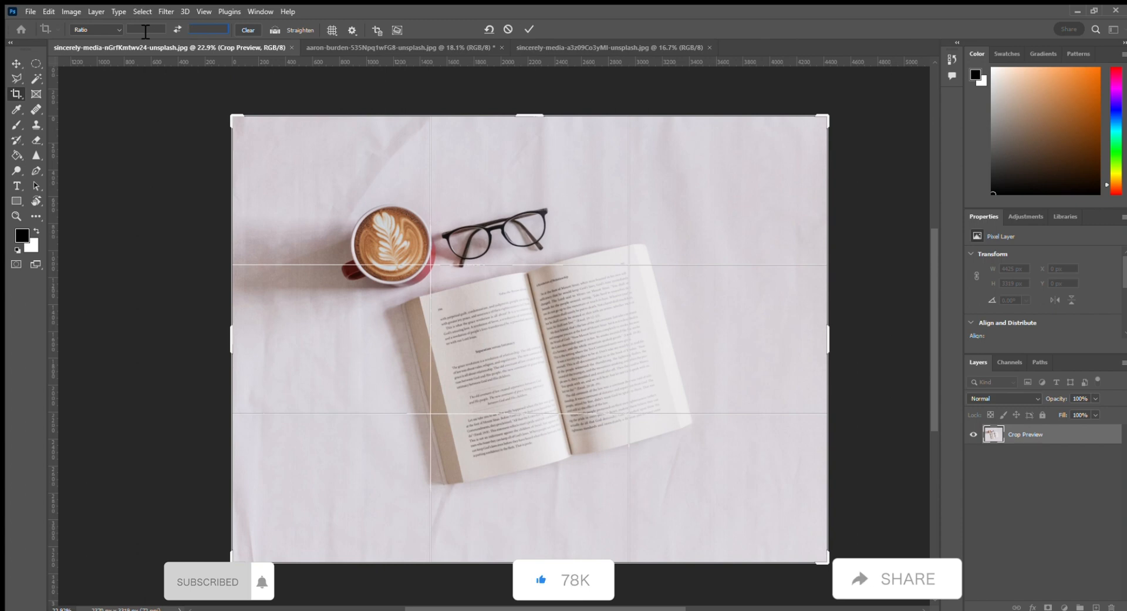
pyautogui.click(248, 29)
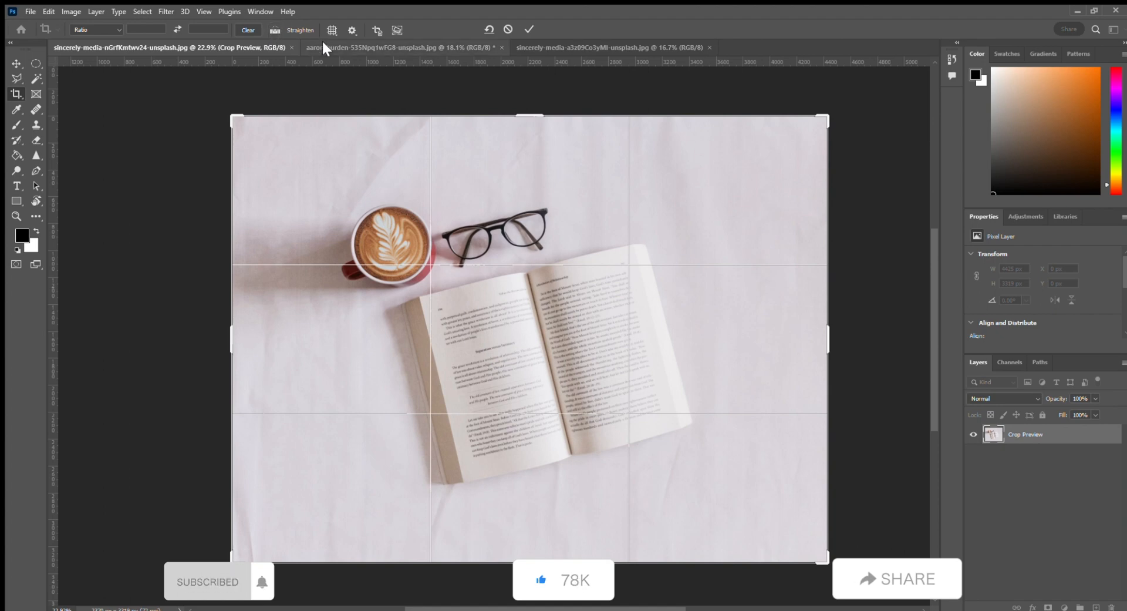
# Step: Straighten the photo along a line drawn across it, turn off Delete Cropped Pixels, and commit the crop
pyautogui.click(274, 29)
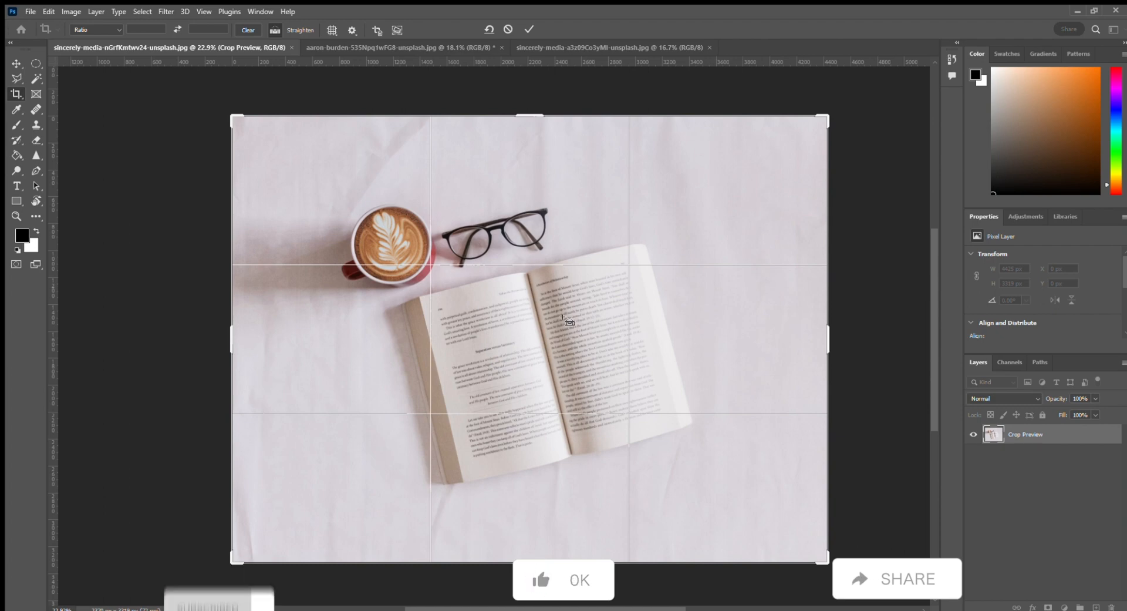
pyautogui.moveTo(230, 354); pyautogui.dragTo(826, 203)
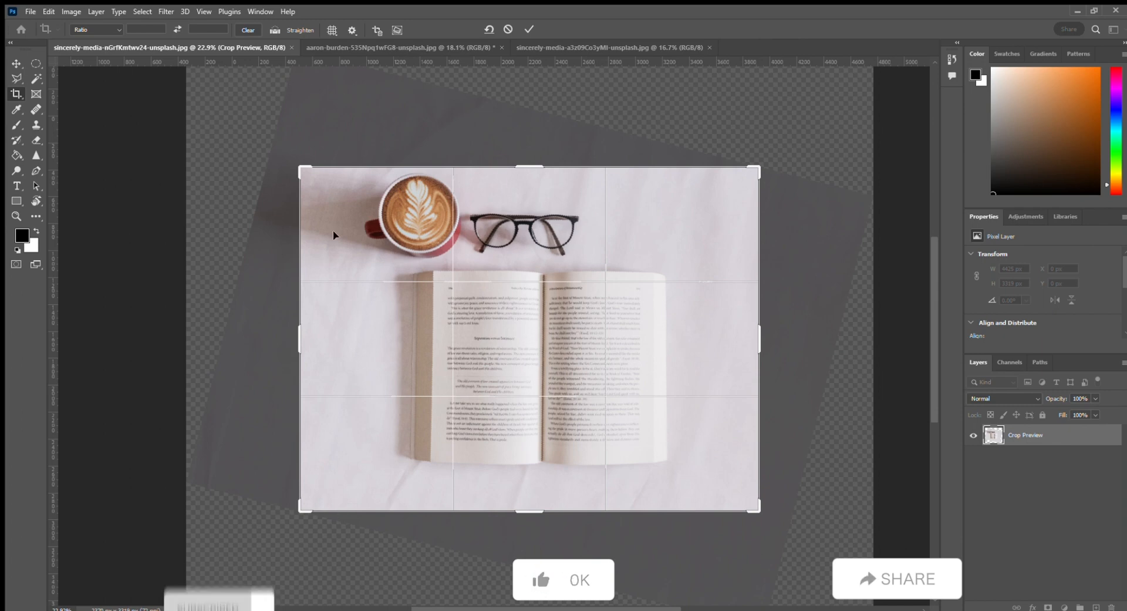
pyautogui.click(374, 29)
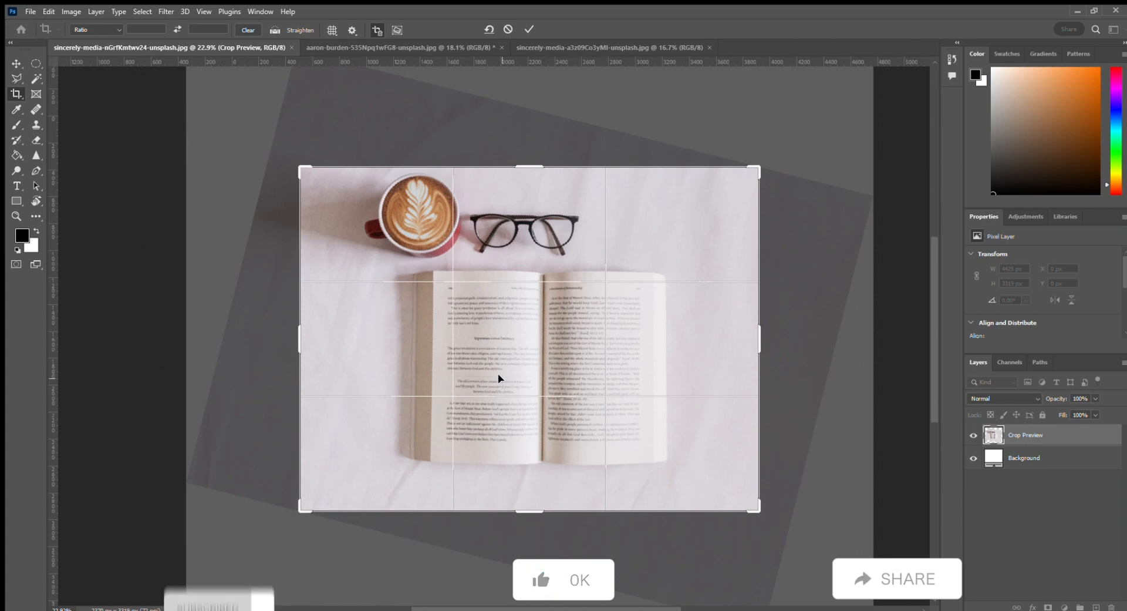
pyautogui.press('Return')
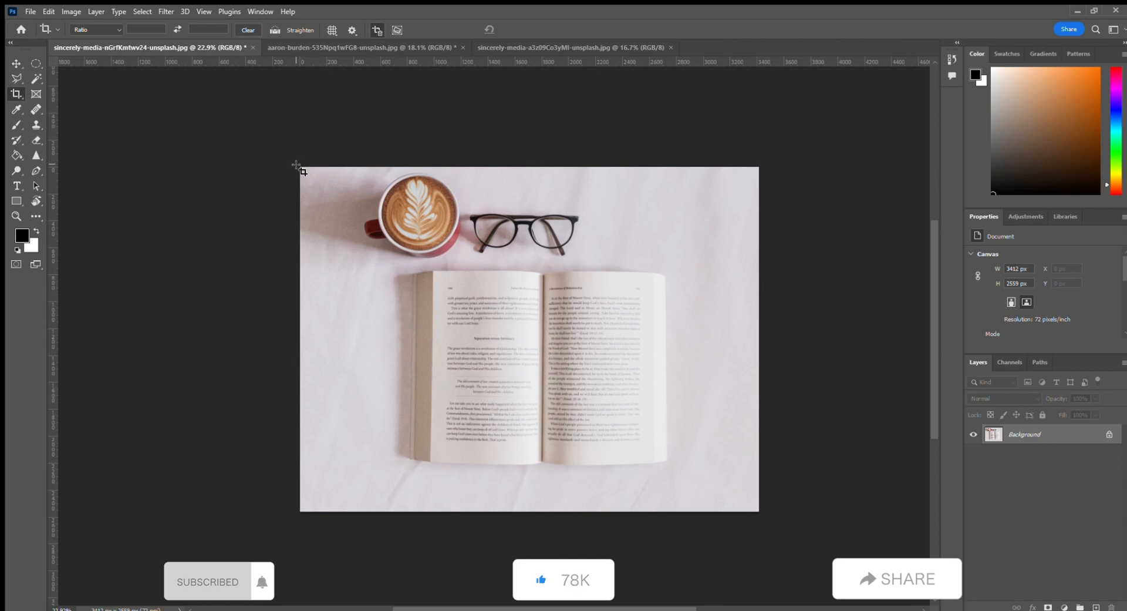
# Step: Re-crop the straightened photo with Delete Cropped Pixels toggled on and commit the crop
pyautogui.moveTo(301, 166); pyautogui.dragTo(763, 516)
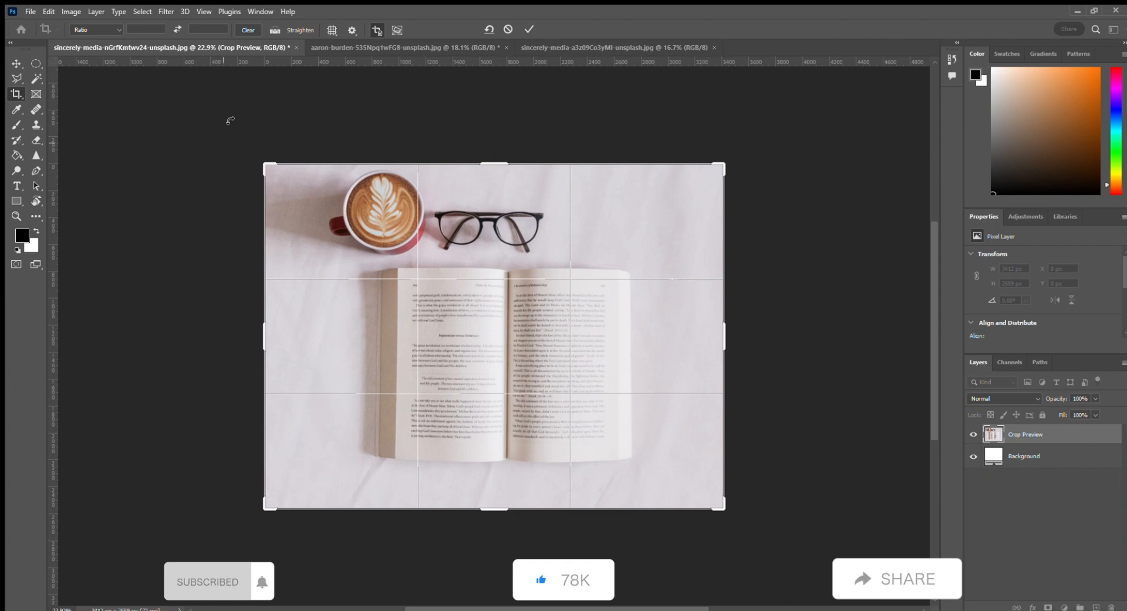
pyautogui.click(374, 26)
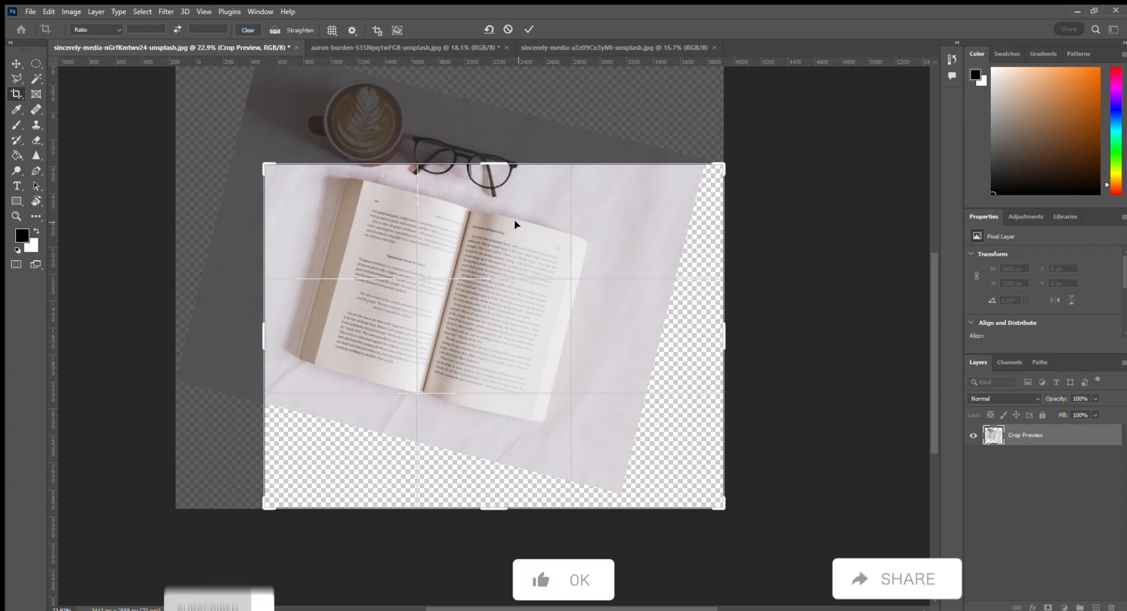
pyautogui.hotkey('ctrl', 'z')
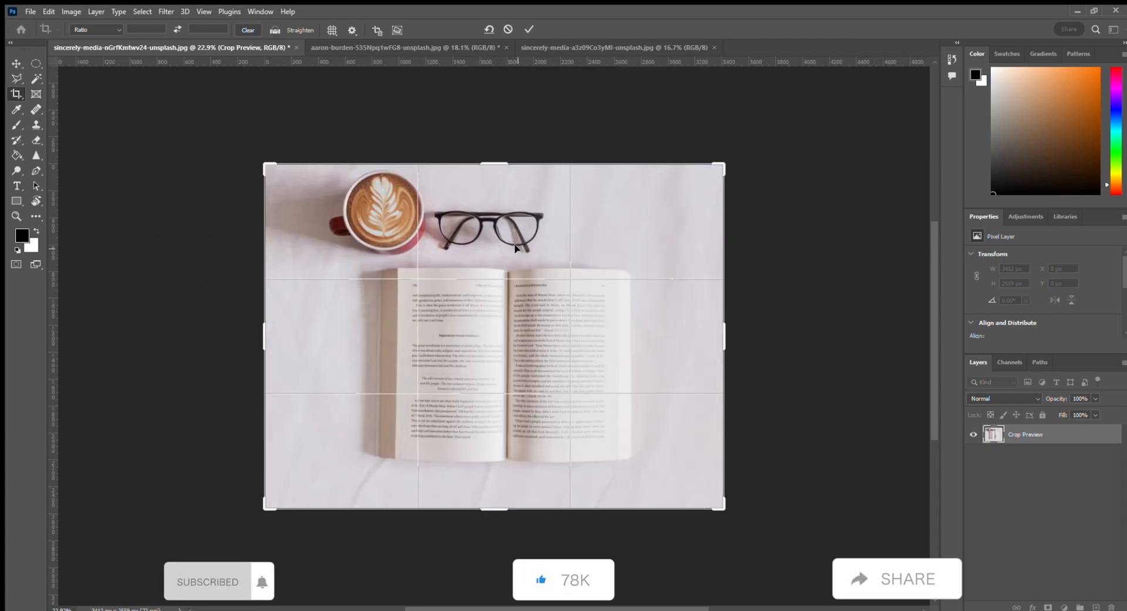
pyautogui.hotkey('ctrl', 'shift', 'z')
pyautogui.hotkey('ctrl', 'z')
pyautogui.hotkey('ctrl', 'shift', 'z')
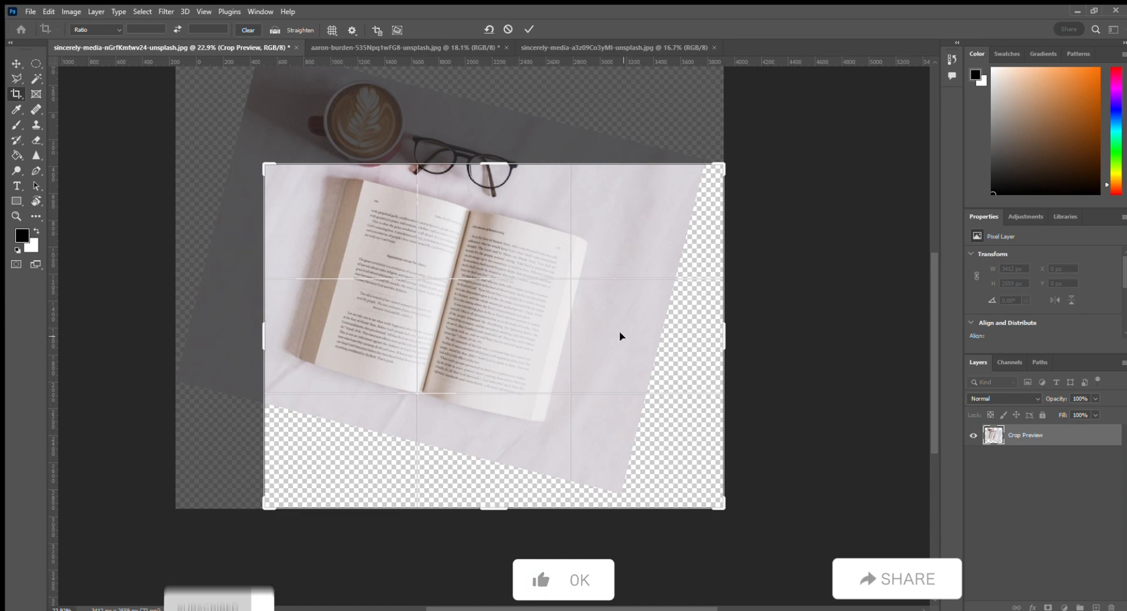
pyautogui.press('Return')
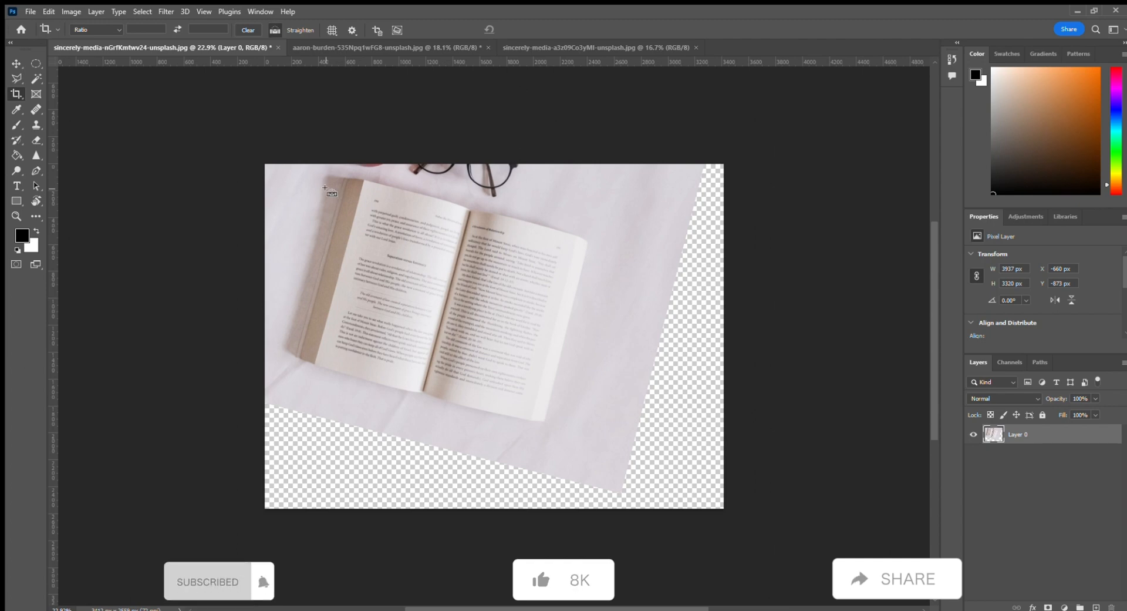
# Step: Step back through the undo and redo history to return to the original uncropped photo
pyautogui.hotkey('ctrl', 'z')
pyautogui.hotkey('ctrl', 'shift', 'z')
pyautogui.hotkey('ctrl', 'shift', 'z')
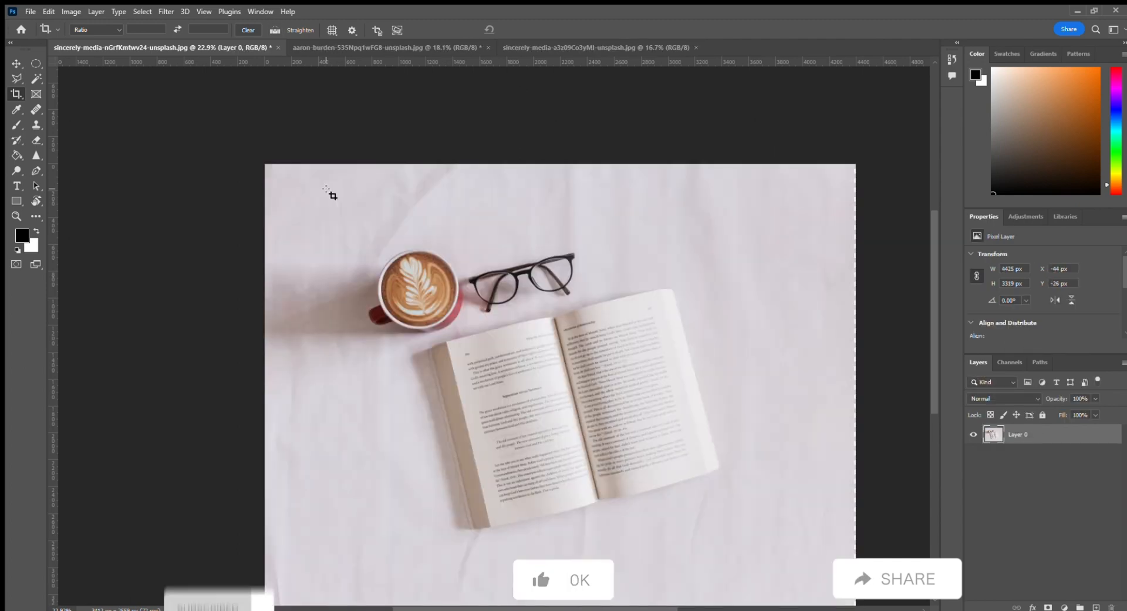
pyautogui.moveTo(561, 388); pyautogui.dragTo(482, 339)
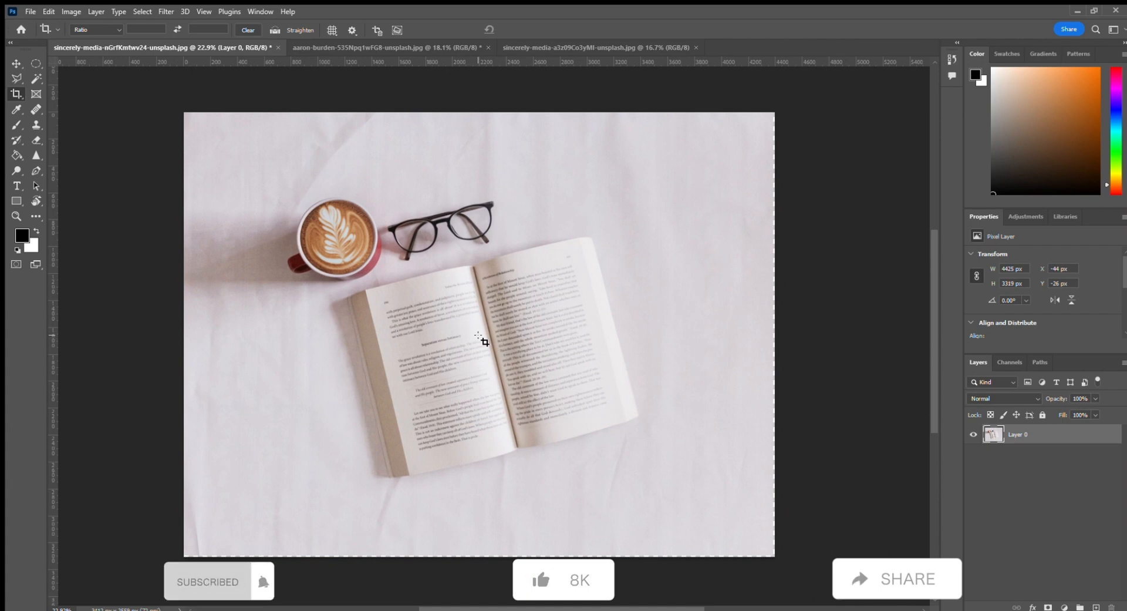
pyautogui.hotkey('ctrl', 'z')
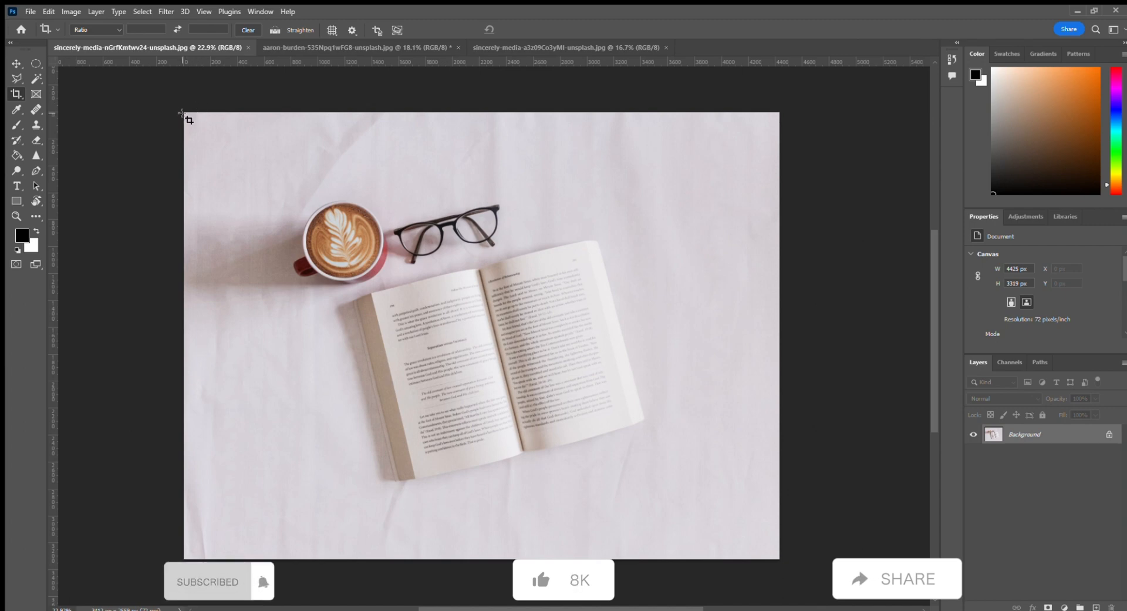
# Step: Crop to a portrait section around the cup and book, then revert the file
pyautogui.moveTo(184, 113); pyautogui.dragTo(777, 563)
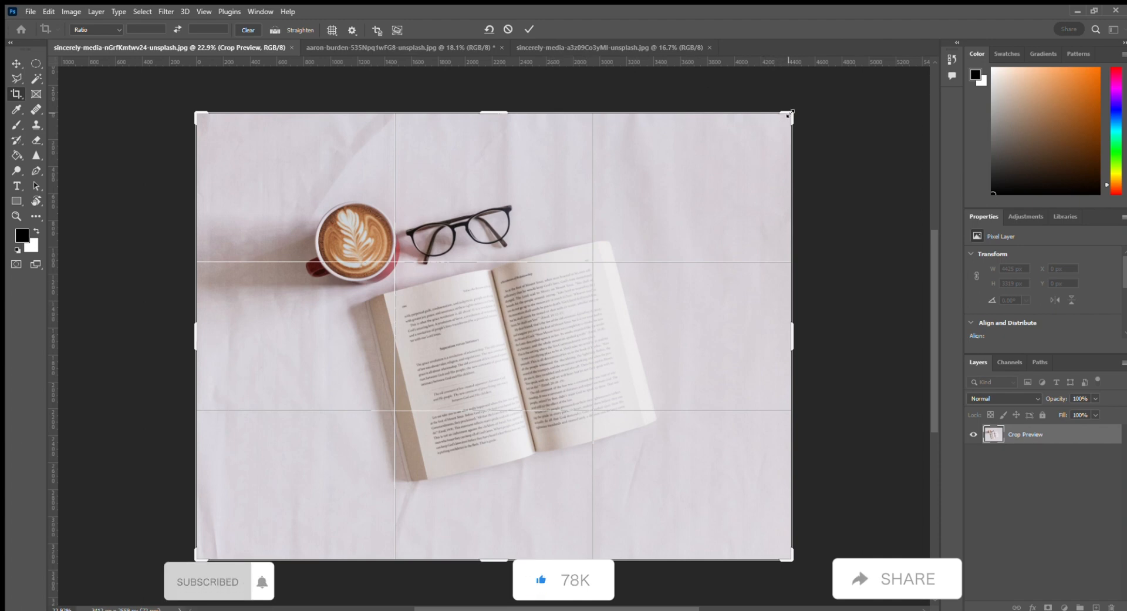
pyautogui.moveTo(790, 113); pyautogui.dragTo(651, 146)
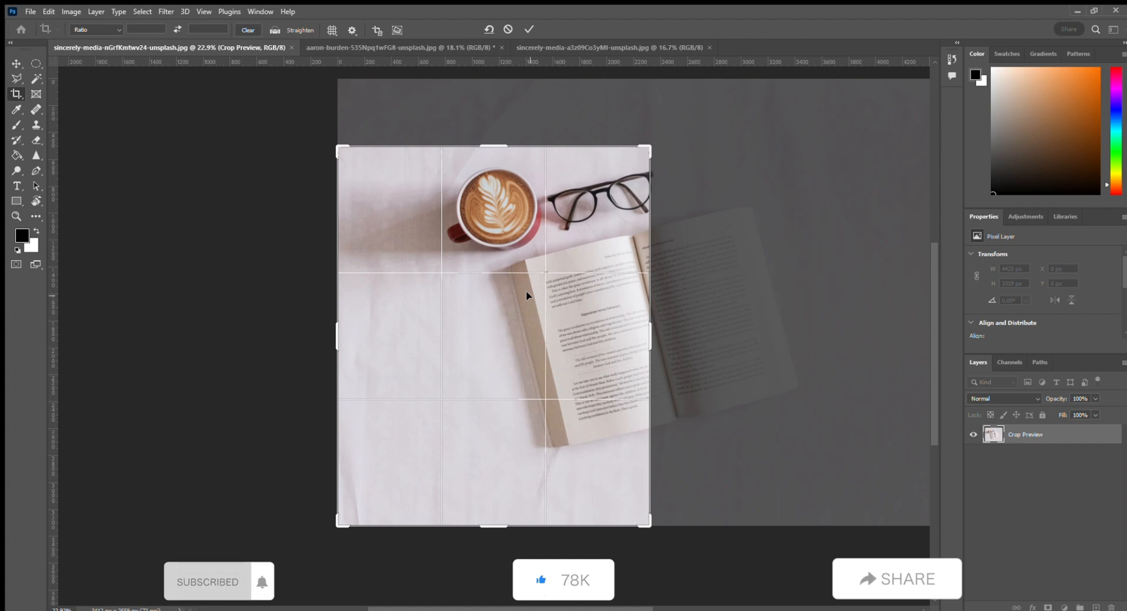
pyautogui.press('Return')
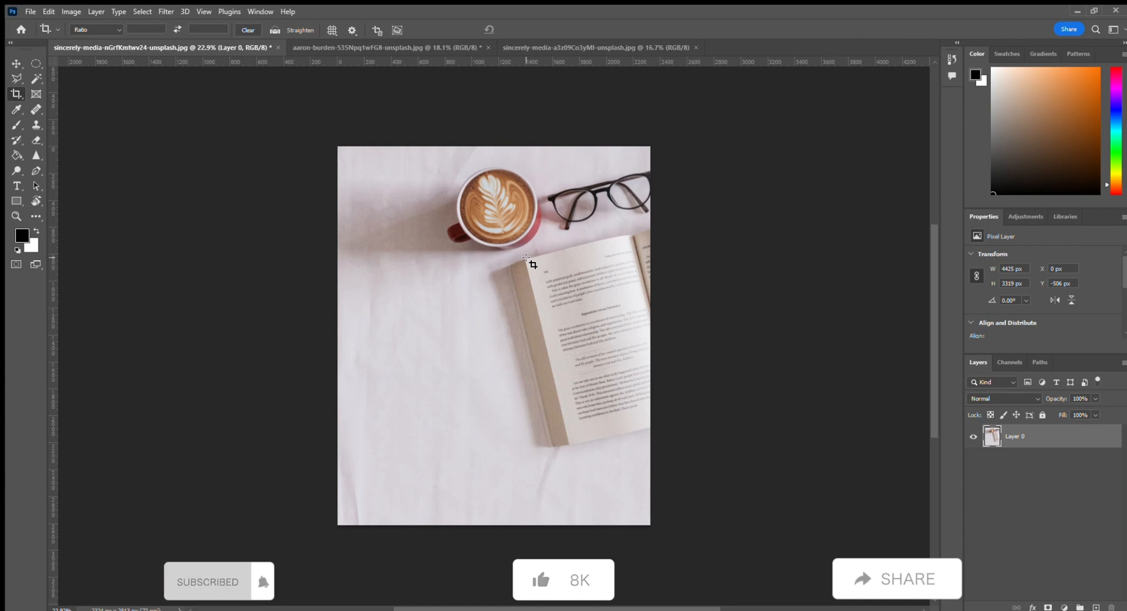
pyautogui.press('F12')
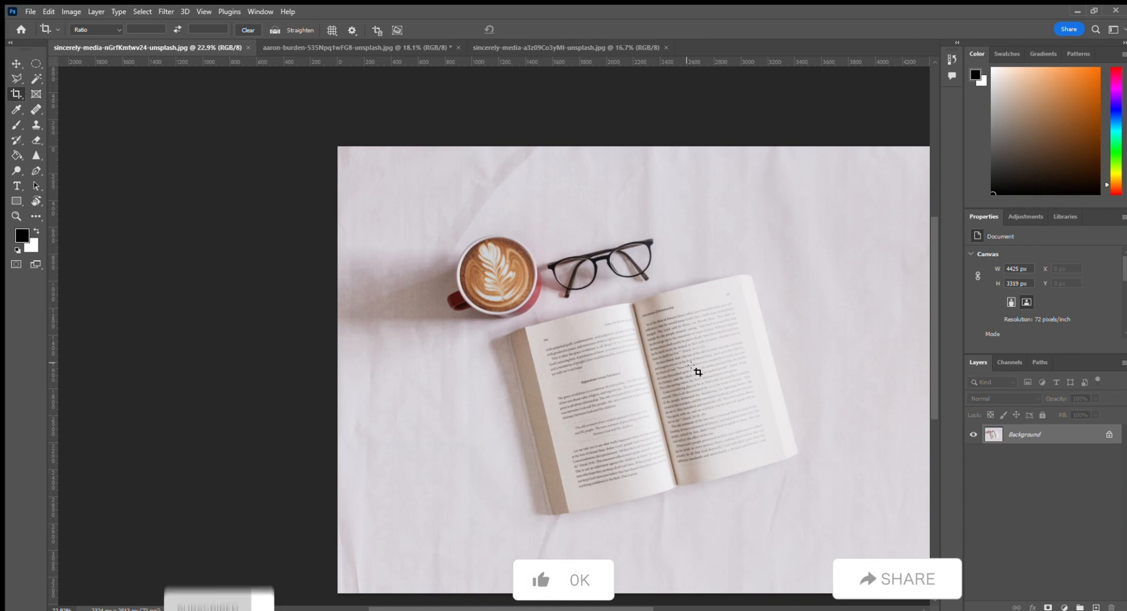
# Step: Draw a crop box covering the whole photo
pyautogui.moveTo(713, 394); pyautogui.dragTo(593, 356)
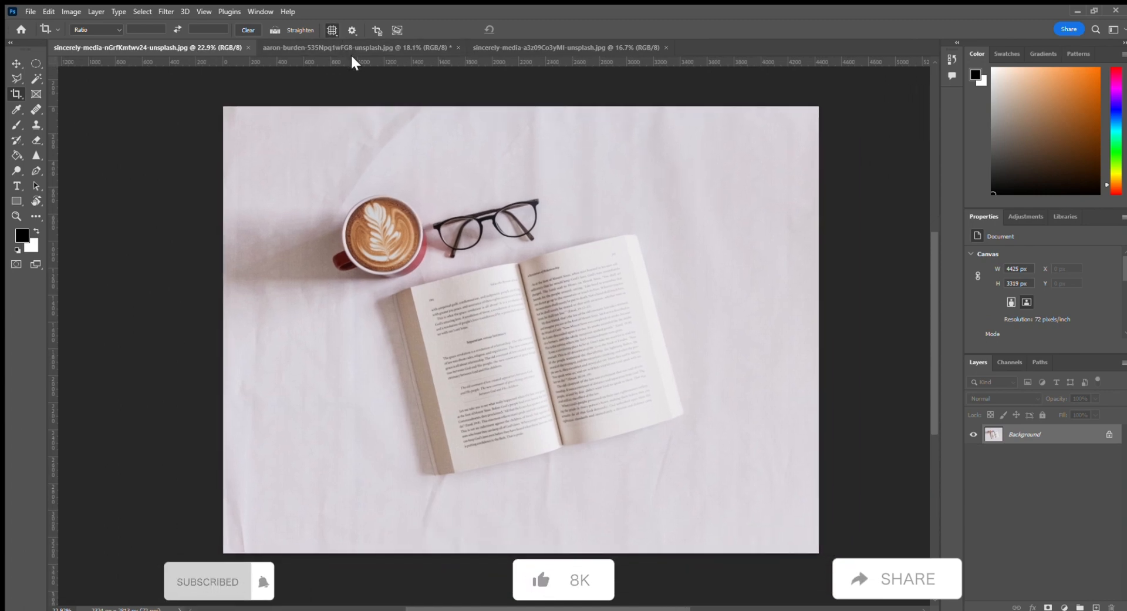
pyautogui.moveTo(243, 137); pyautogui.dragTo(818, 566)
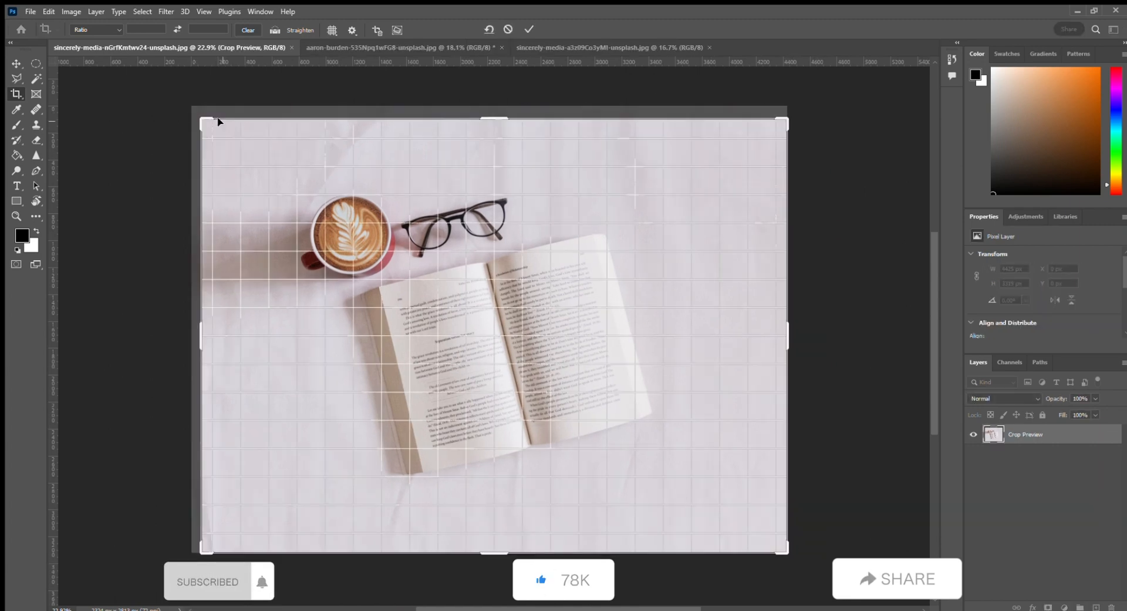
pyautogui.moveTo(203, 120); pyautogui.dragTo(194, 109)
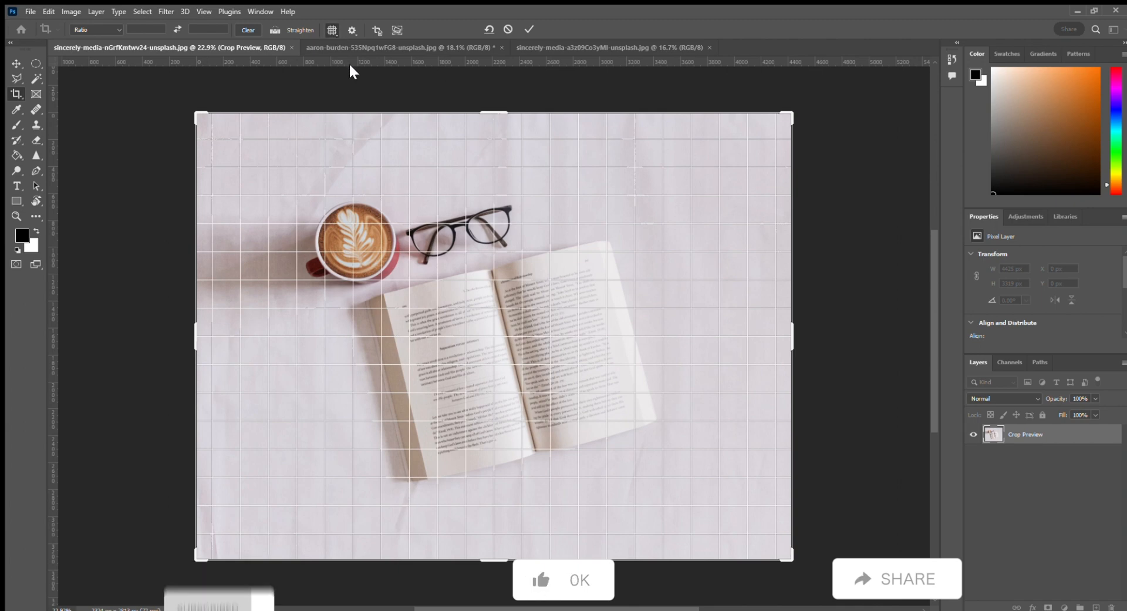
# Step: Cycle the crop guide overlay from the grid through diagonal to the golden ratio overlay
pyautogui.press('o')
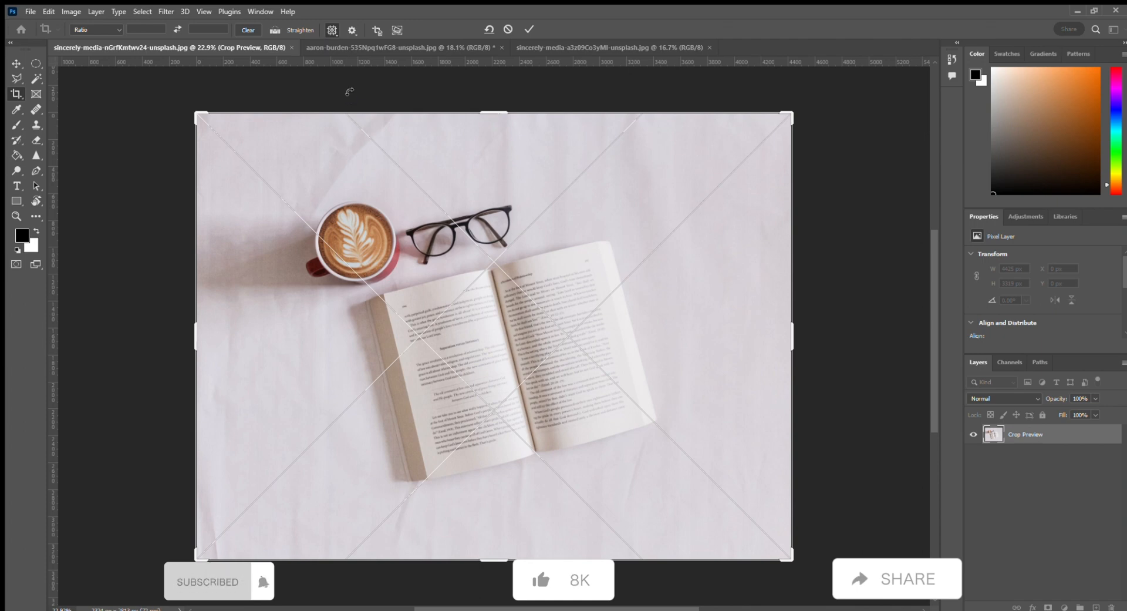
pyautogui.press('o')
pyautogui.press('o')
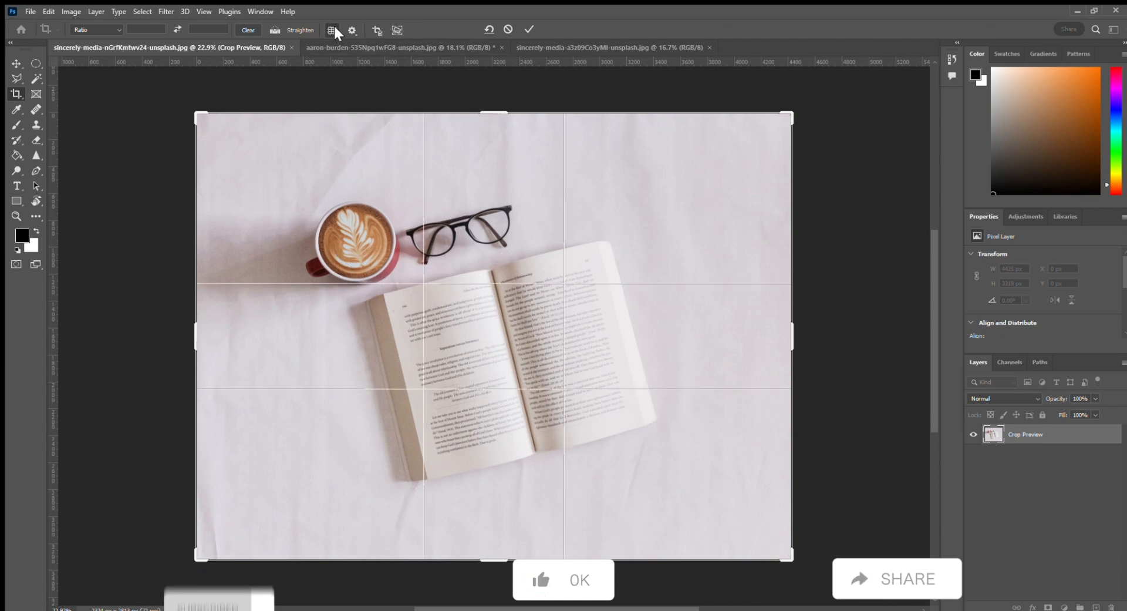
# Step: Switch the crop overlay to the golden spiral and apply the crop
pyautogui.press('o')
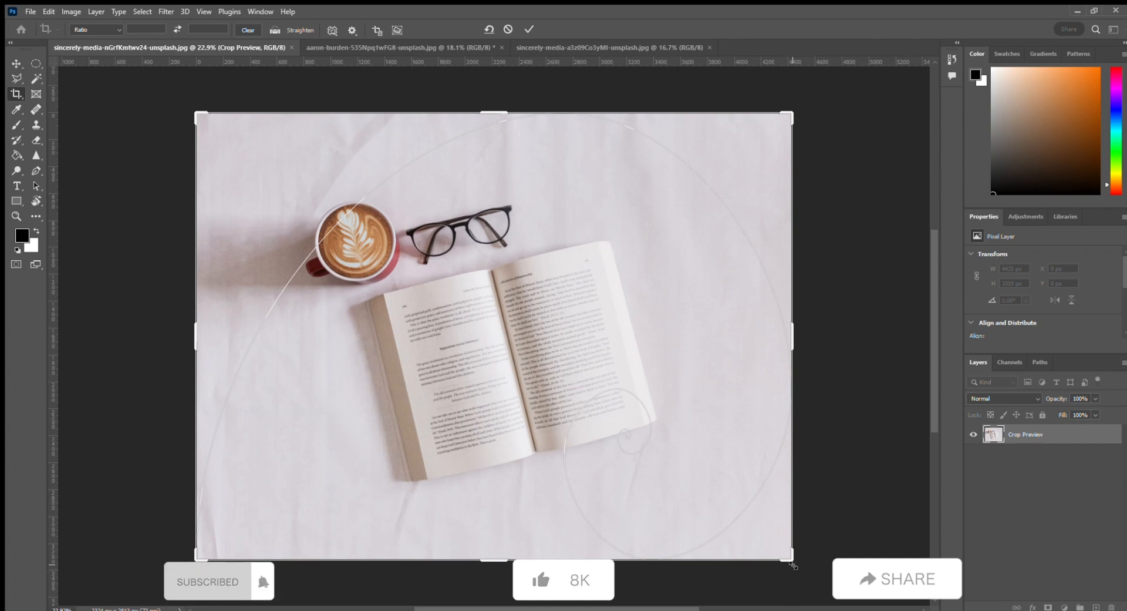
pyautogui.moveTo(789, 558)
pyautogui.mouseDown()
pyautogui.moveTo(712, 521)
pyautogui.moveTo(707, 506)
pyautogui.moveTo(744, 499)
pyautogui.moveTo(788, 556)
pyautogui.mouseUp()
pyautogui.press('Return')
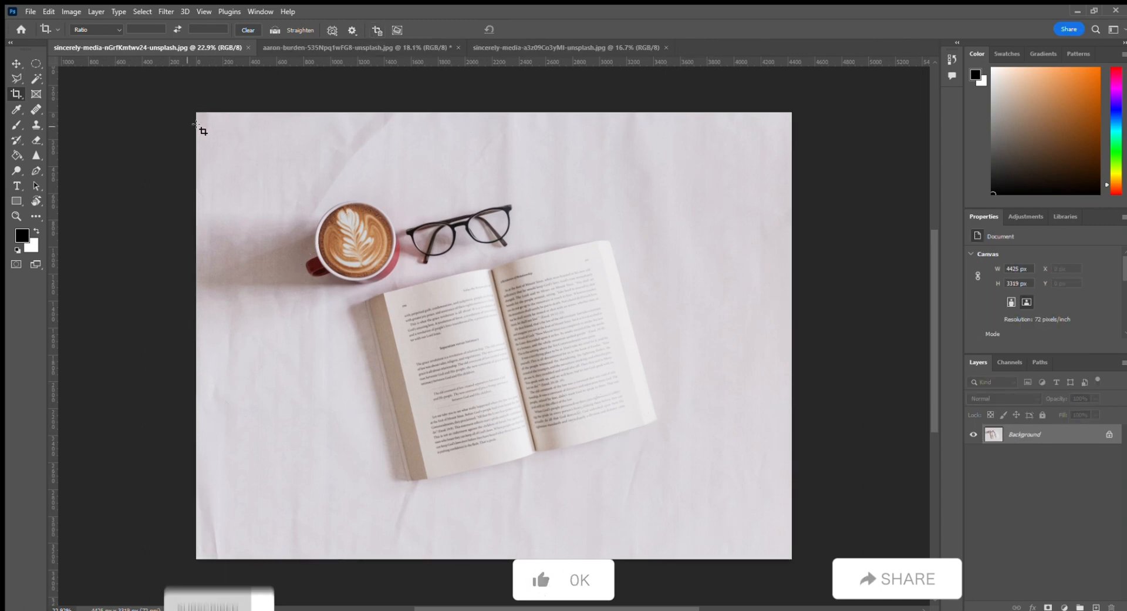
# Step: Draw a crop box over the whole photo, switch its overlay to the rule of thirds and apply it
pyautogui.moveTo(199, 112); pyautogui.dragTo(793, 560)
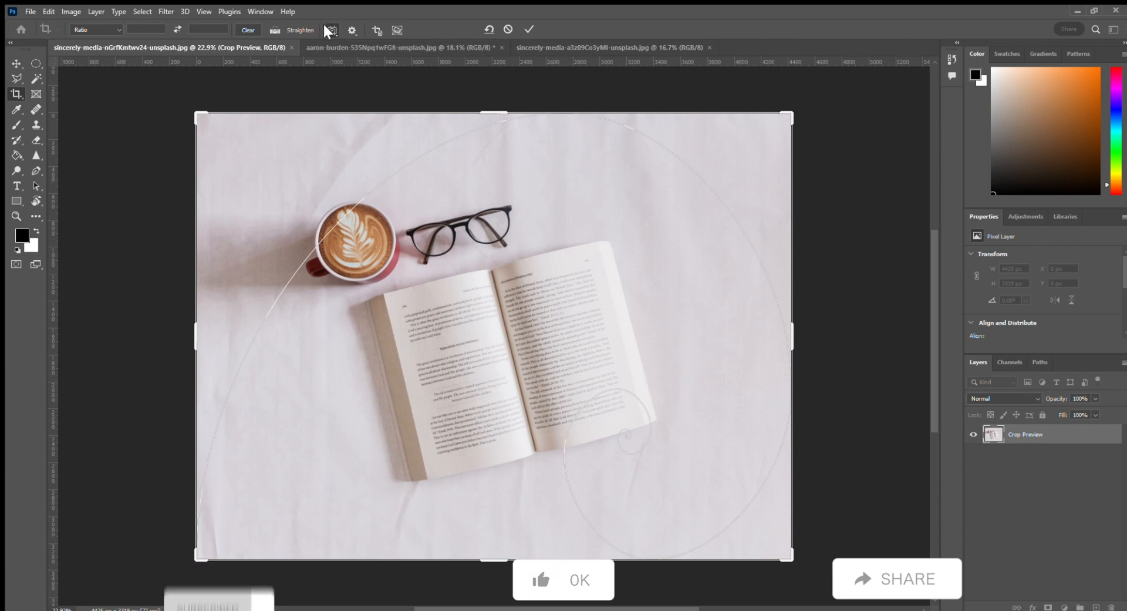
pyautogui.press('o')
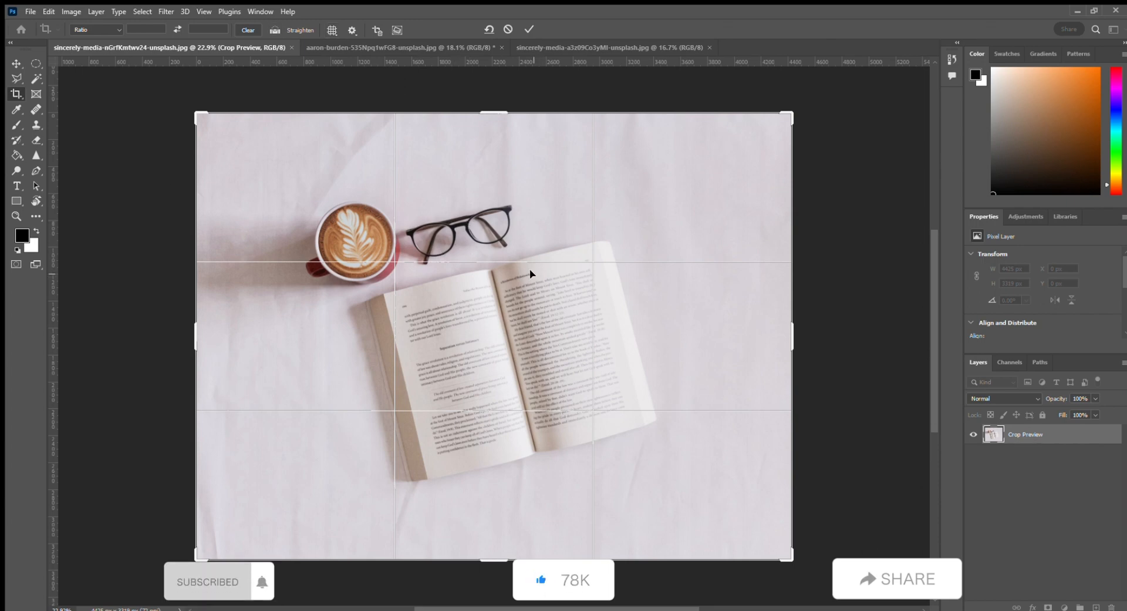
pyautogui.press('Return')
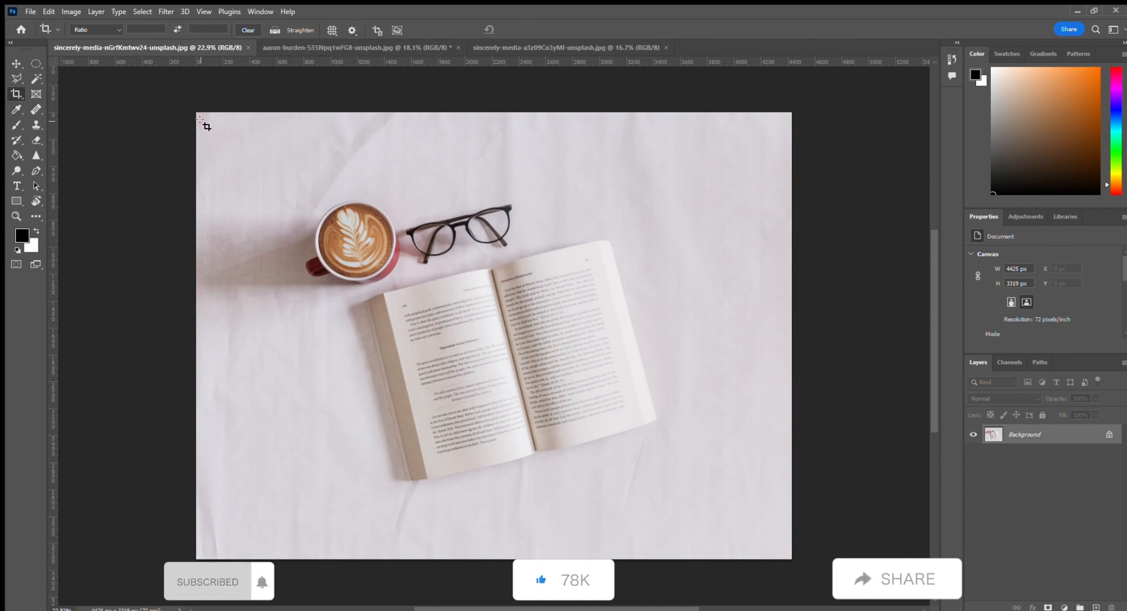
# Step: Draw a crop box over the coffee photo and extend its top edge above the image
pyautogui.moveTo(197, 113); pyautogui.dragTo(794, 564)
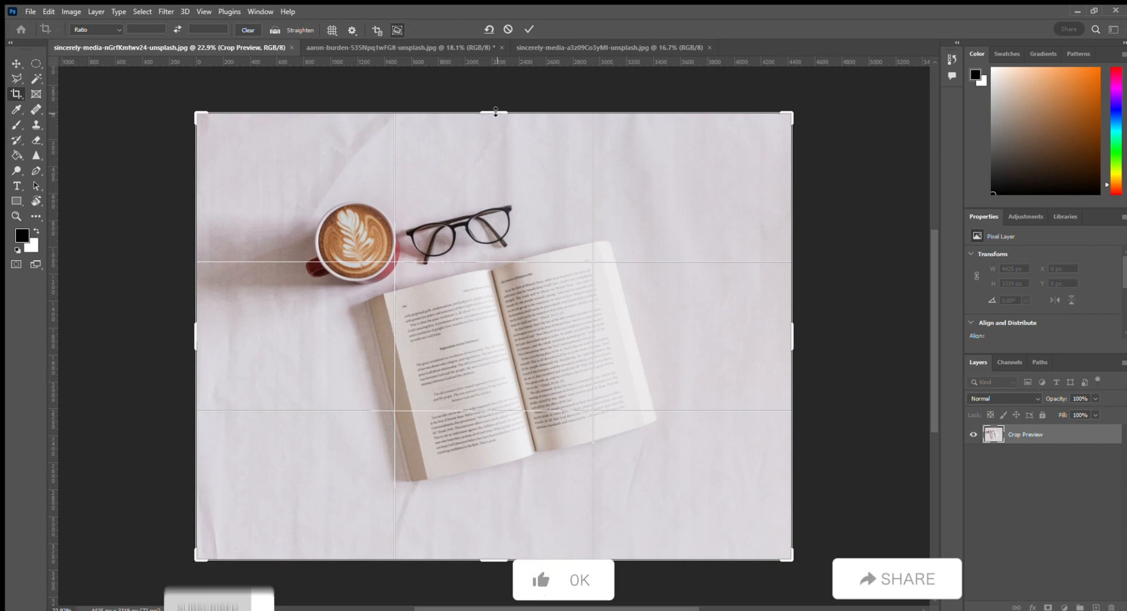
pyautogui.moveTo(498, 115); pyautogui.dragTo(494, 101)
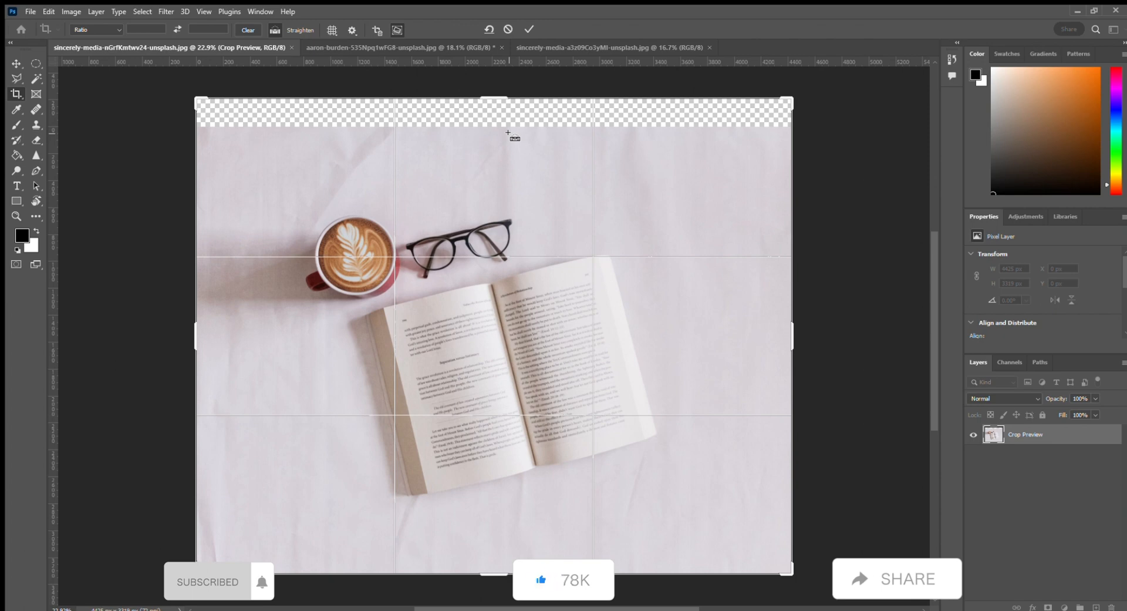
# Step: Switch to the sunset photo and extend its canvas upward by pulling the crop's top edge beyond the image
pyautogui.click(346, 45)
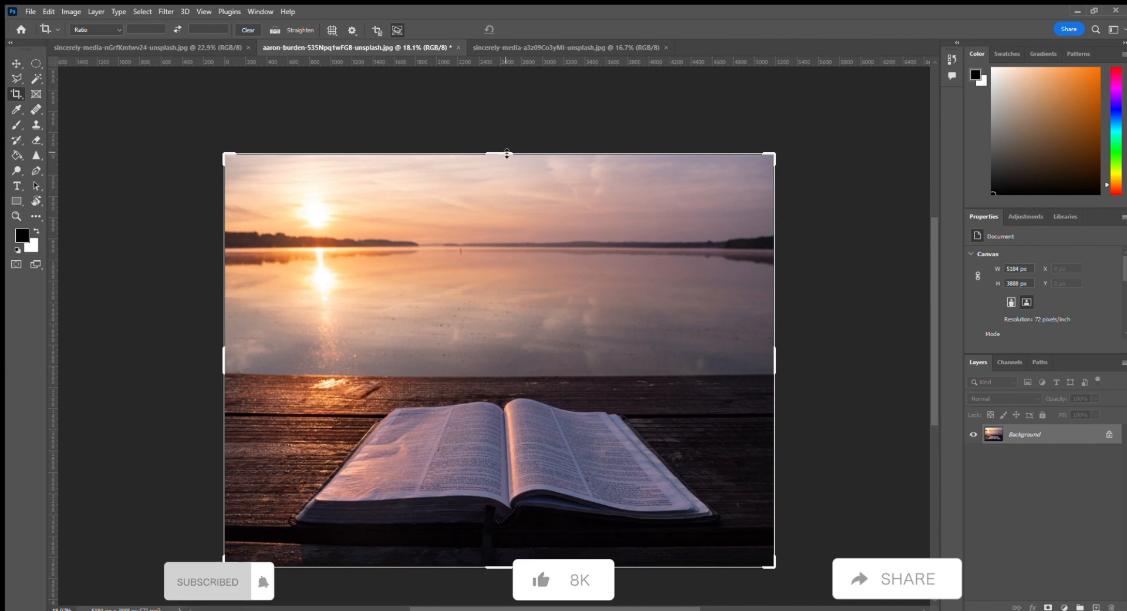
pyautogui.moveTo(504, 154); pyautogui.dragTo(503, 119)
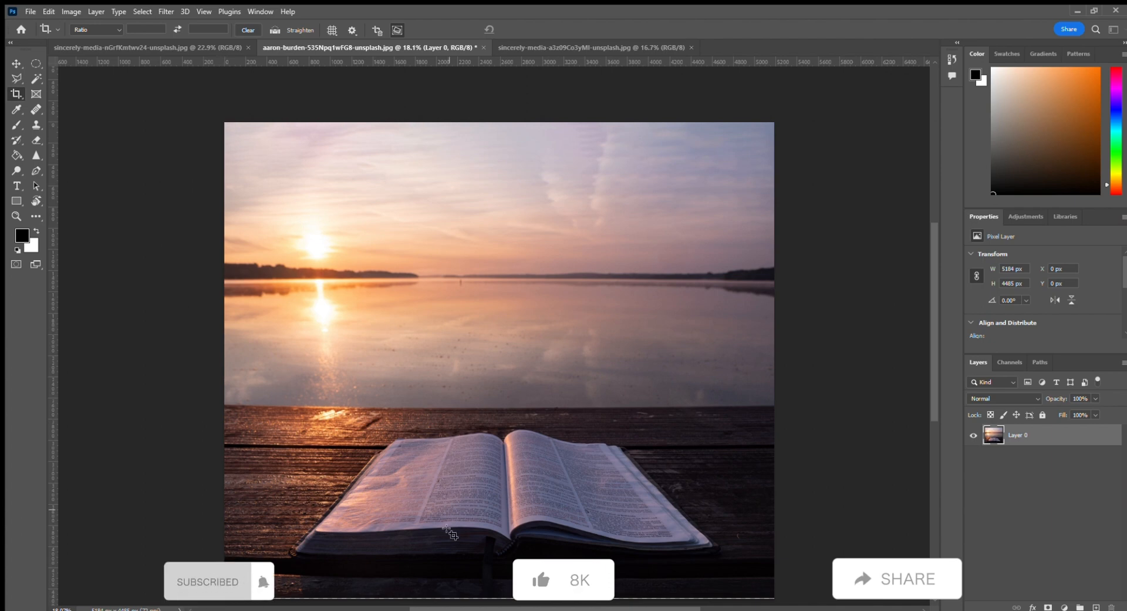
# Step: Draw a crop box over the sunset photo, extend its right edge beyond the image and apply the content-aware crop
pyautogui.moveTo(220, 119); pyautogui.dragTo(822, 540)
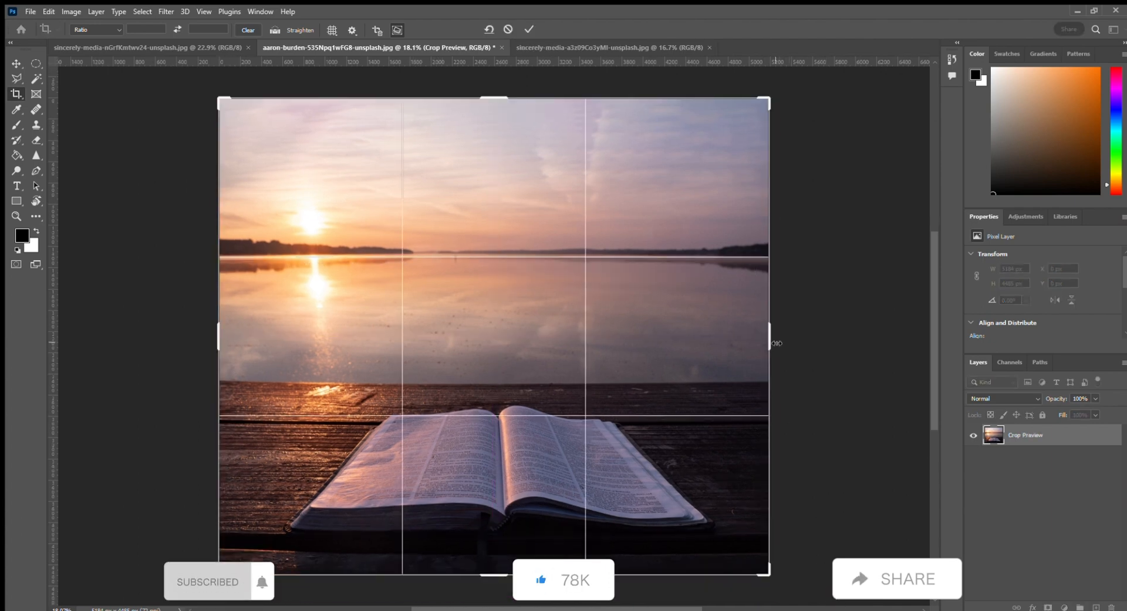
pyautogui.moveTo(766, 332); pyautogui.dragTo(807, 341)
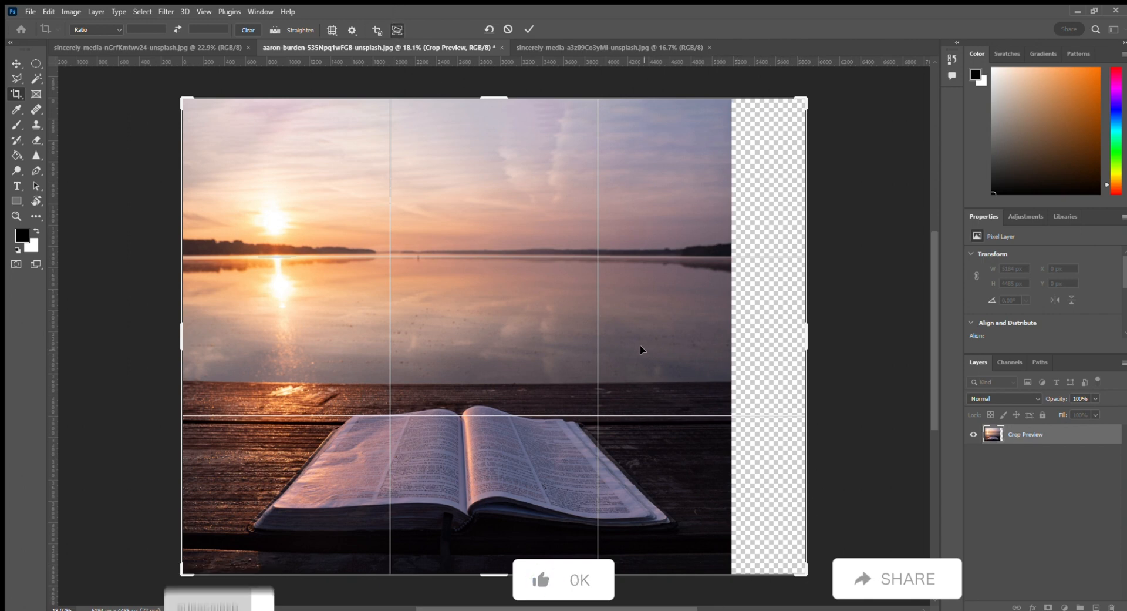
pyautogui.press('Return')
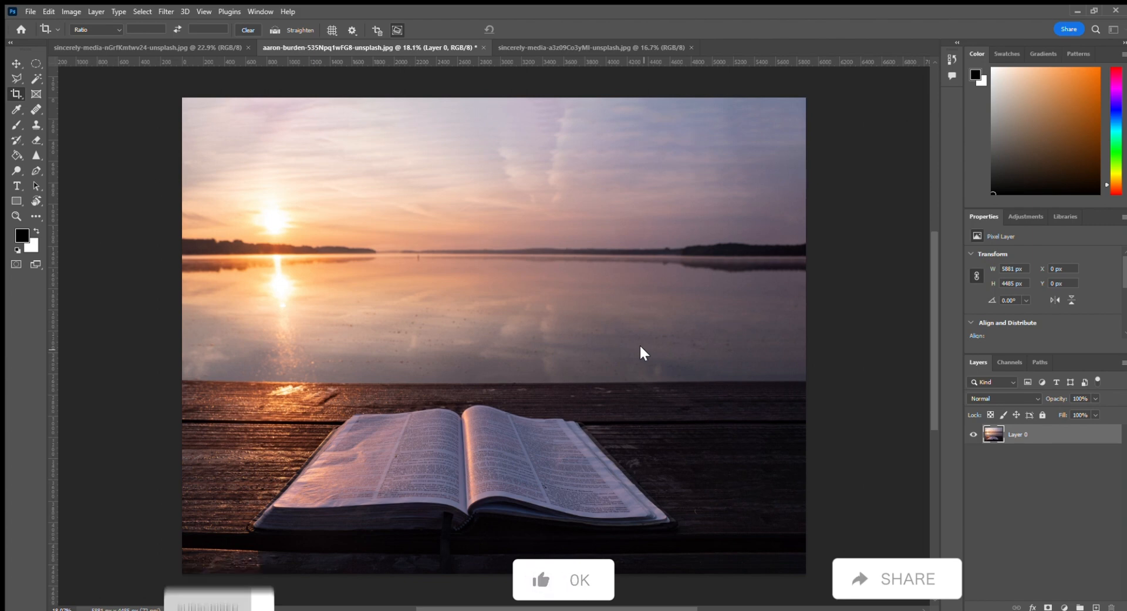
# Step: Draw a new crop box, extend its left edge beyond the image and apply the content-aware crop
pyautogui.click(398, 30)
pyautogui.moveTo(183, 99); pyautogui.dragTo(808, 574)
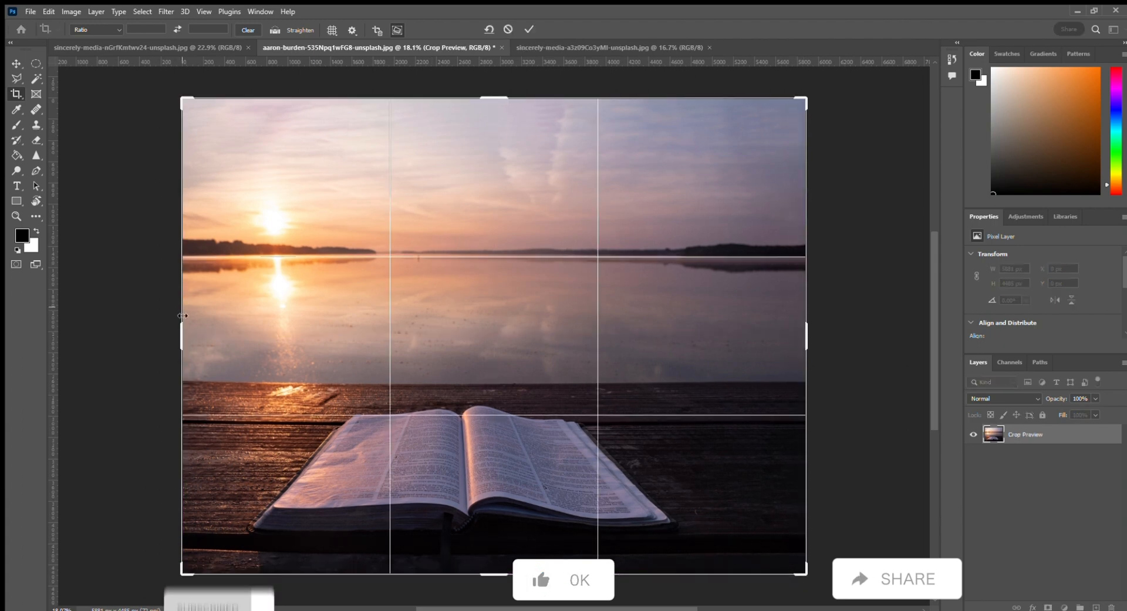
pyautogui.moveTo(182, 332); pyautogui.dragTo(144, 333)
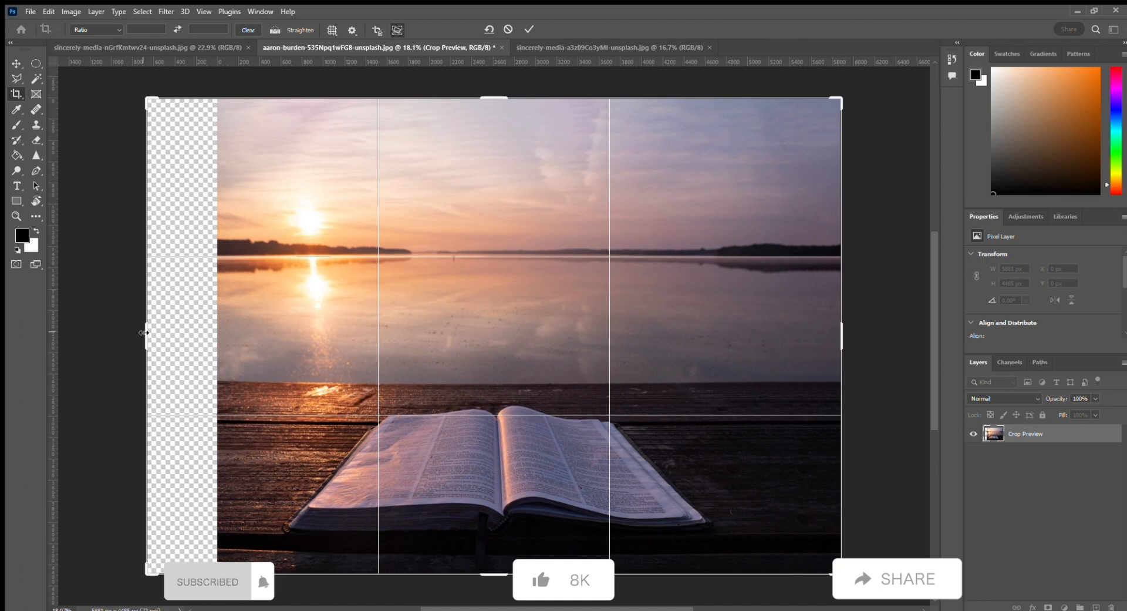
pyautogui.press('Return')
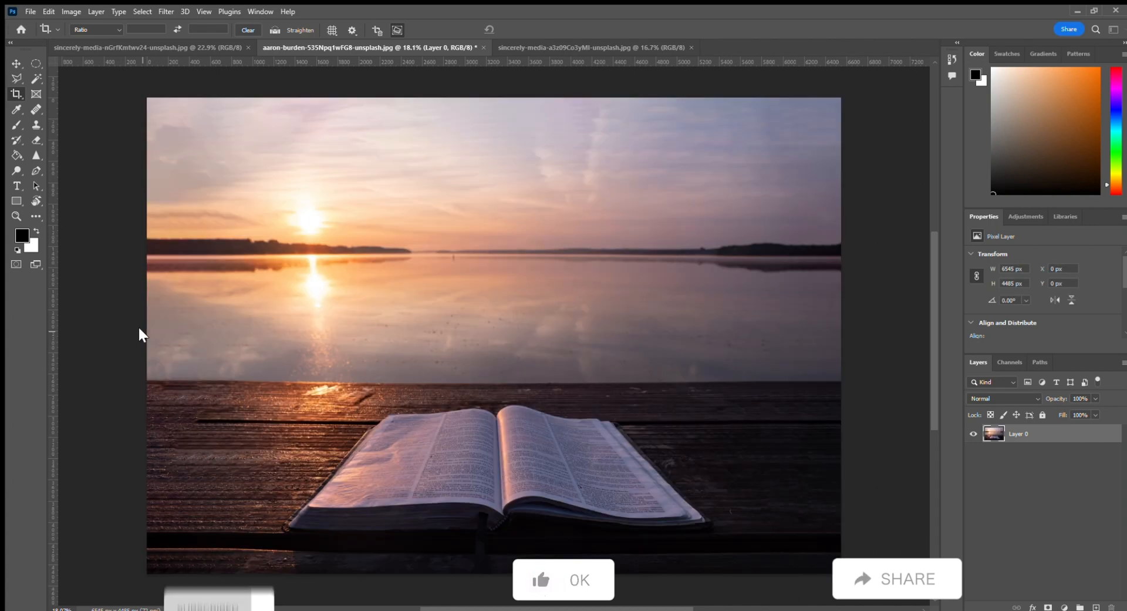
# Step: Pick a red foreground colour and paint a few brush strokes on the sunset photo
pyautogui.click(12, 123)
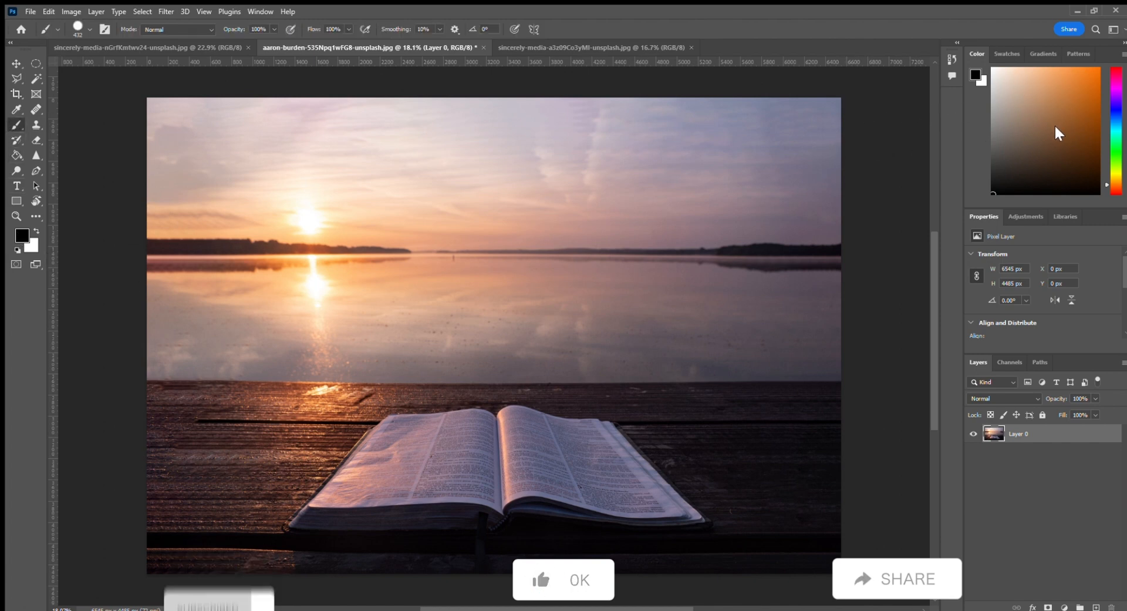
pyautogui.click(1111, 73)
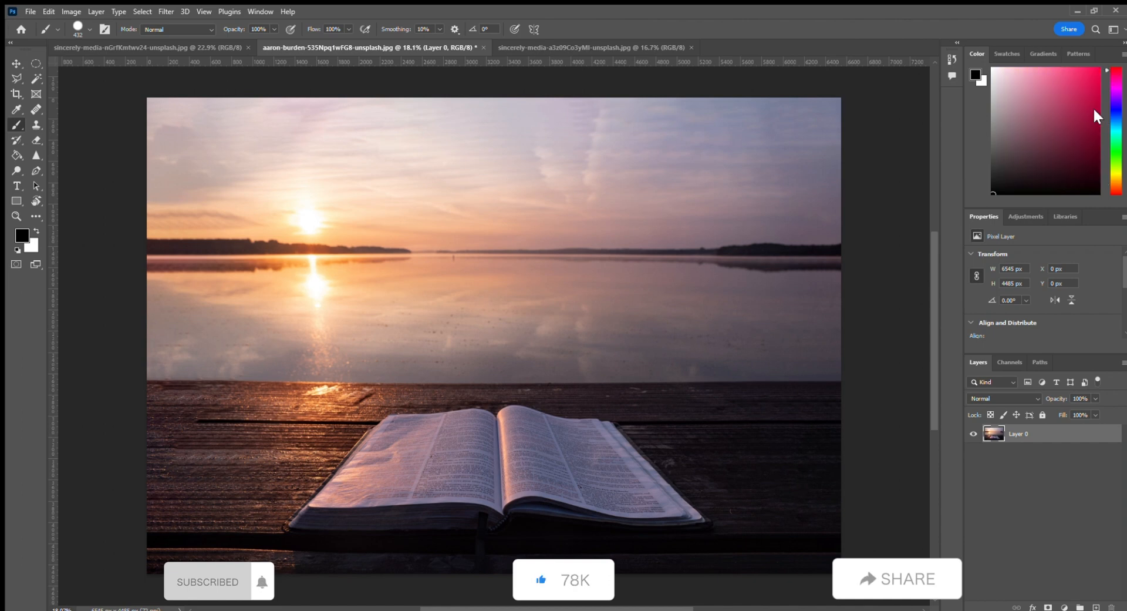
pyautogui.click(1092, 104)
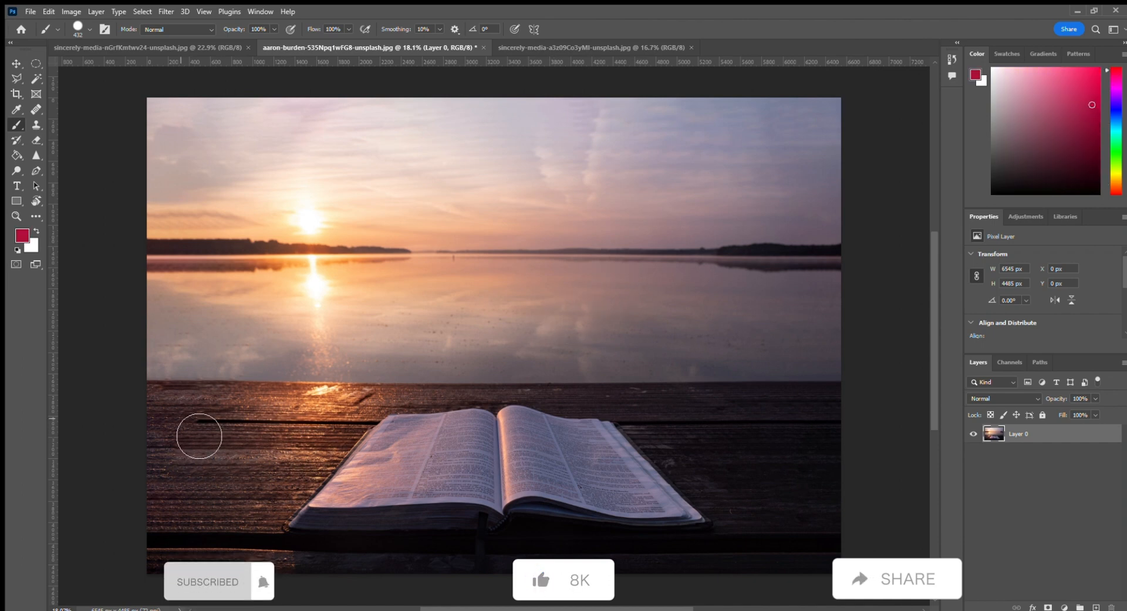
pyautogui.moveTo(218, 402)
pyautogui.keyDown('alt'); pyautogui.mouseDown()
pyautogui.moveTo(184, 395)
pyautogui.moveTo(220, 418)
pyautogui.moveTo(199, 443)
pyautogui.moveTo(136, 440)
pyautogui.mouseUp(); pyautogui.keyUp('alt')
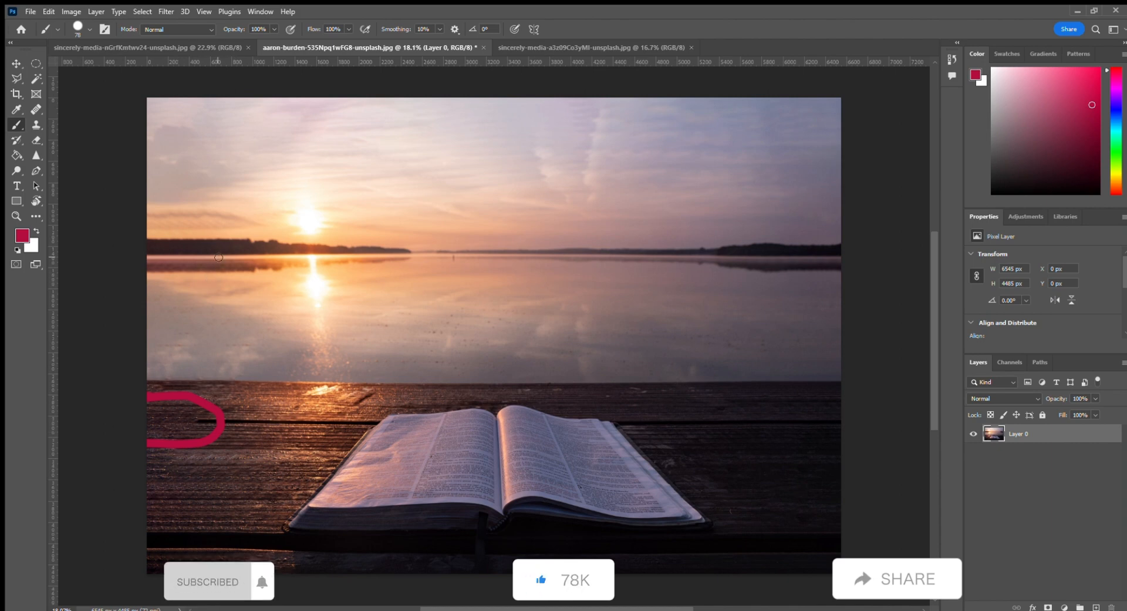
pyautogui.moveTo(216, 259)
pyautogui.mouseDown()
pyautogui.moveTo(226, 227)
pyautogui.moveTo(250, 253)
pyautogui.moveTo(240, 266)
pyautogui.moveTo(157, 241)
pyautogui.moveTo(192, 223)
pyautogui.moveTo(208, 246)
pyautogui.moveTo(192, 263)
pyautogui.moveTo(163, 251)
pyautogui.moveTo(163, 201)
pyautogui.moveTo(182, 211)
pyautogui.moveTo(181, 229)
pyautogui.moveTo(157, 211)
pyautogui.moveTo(219, 226)
pyautogui.mouseUp()
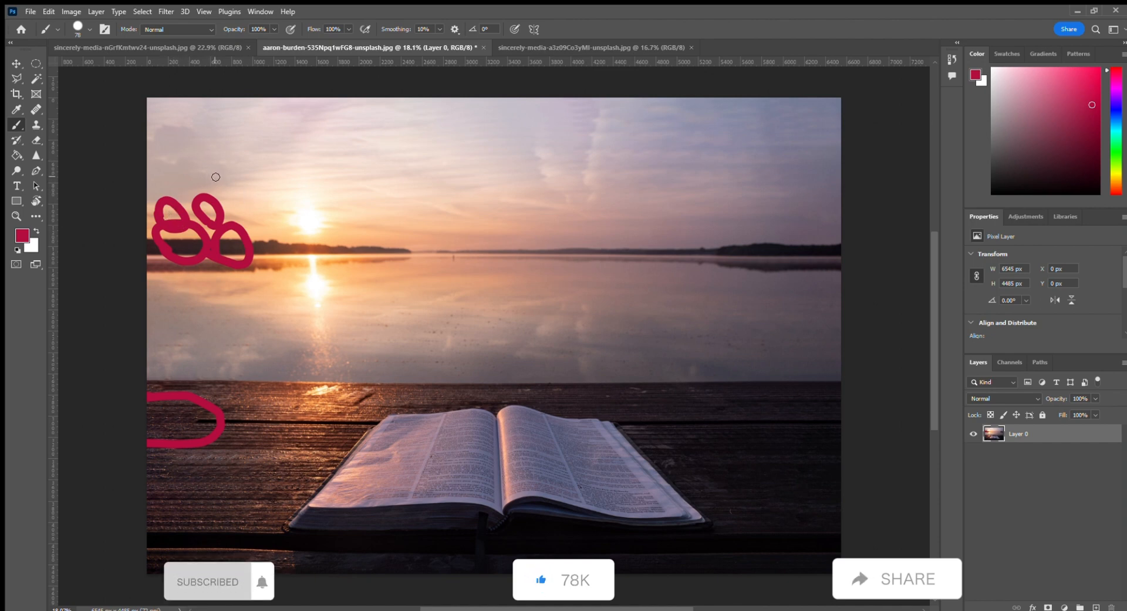
pyautogui.moveTo(216, 176)
pyautogui.mouseDown()
pyautogui.moveTo(214, 150)
pyautogui.moveTo(230, 167)
pyautogui.moveTo(219, 181)
pyautogui.moveTo(169, 150)
pyautogui.moveTo(184, 165)
pyautogui.moveTo(174, 175)
pyautogui.mouseUp()
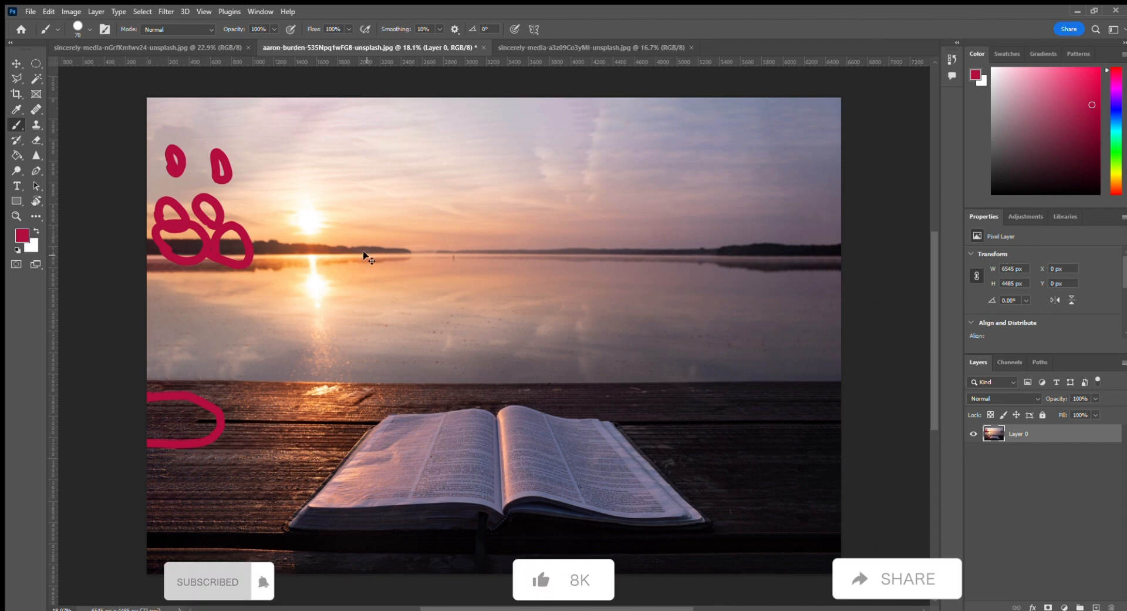
# Step: Undo all the red brush strokes
pyautogui.hotkey('ctrl', 'z')
pyautogui.hotkey('ctrl', 'z')
pyautogui.hotkey('ctrl', 'z')
pyautogui.hotkey('ctrl', 'z')
pyautogui.hotkey('ctrl', 'z')
pyautogui.hotkey('ctrl', 'z')
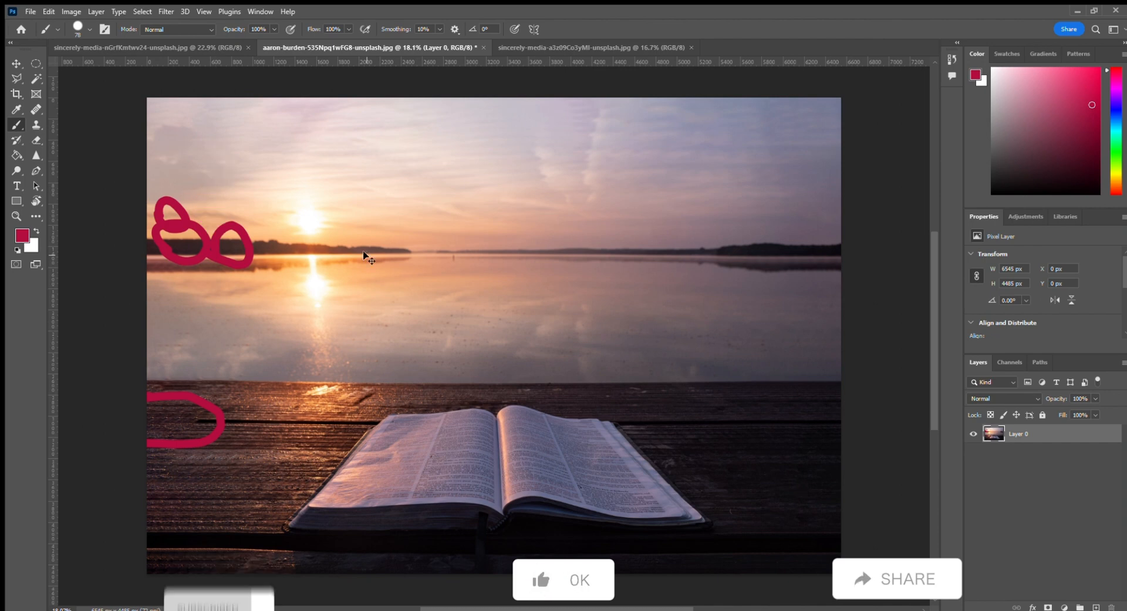
pyautogui.hotkey('ctrl', 'z')
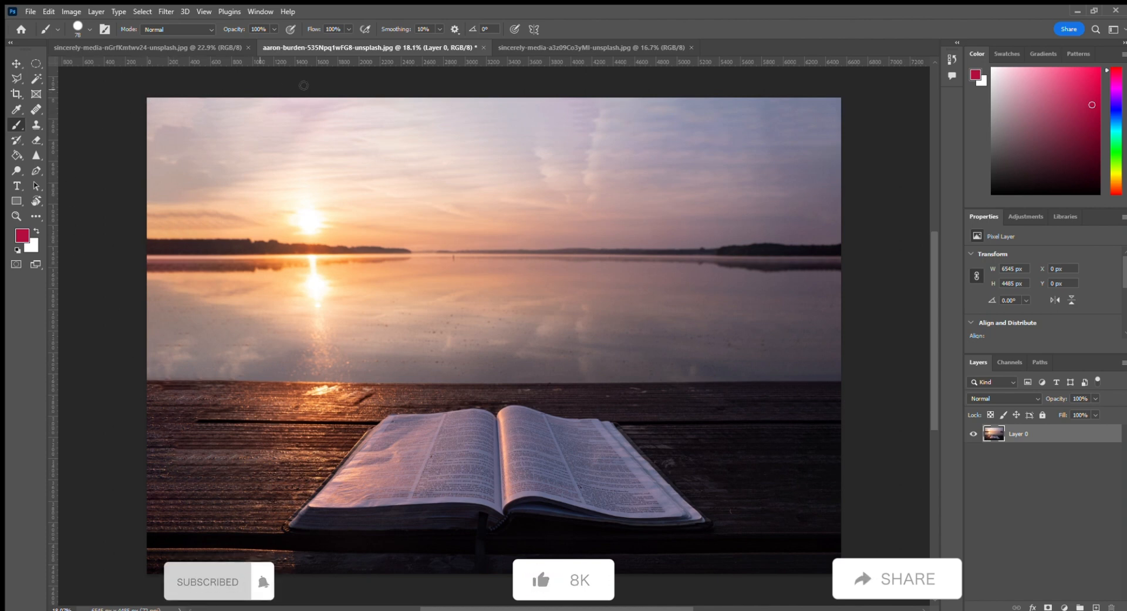
# Step: Revert the sunset photo to its original uncropped state
pyautogui.press('c')
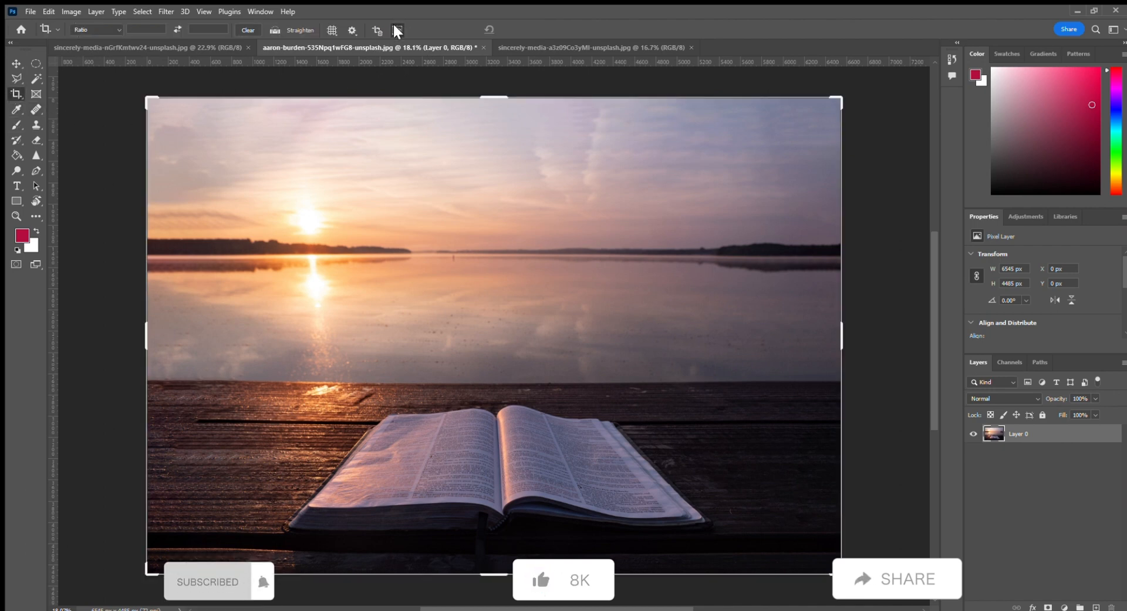
pyautogui.click(398, 31)
pyautogui.press('F12')
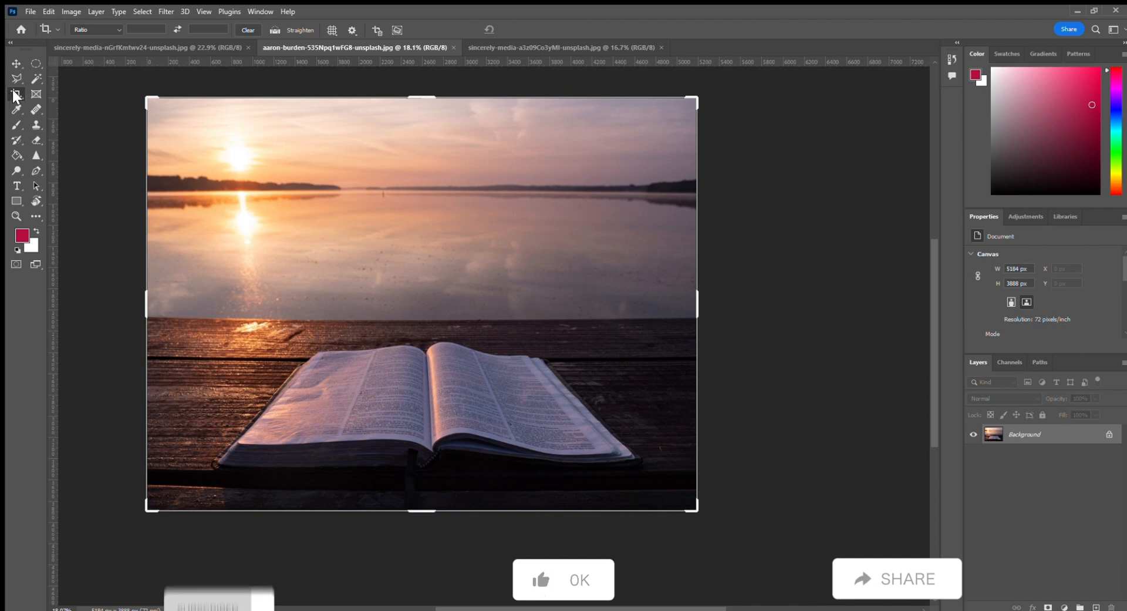
# Step: Switch to the Perspective Crop tool on the photo of a hand holding a book
pyautogui.hotkey('shift', 'c')
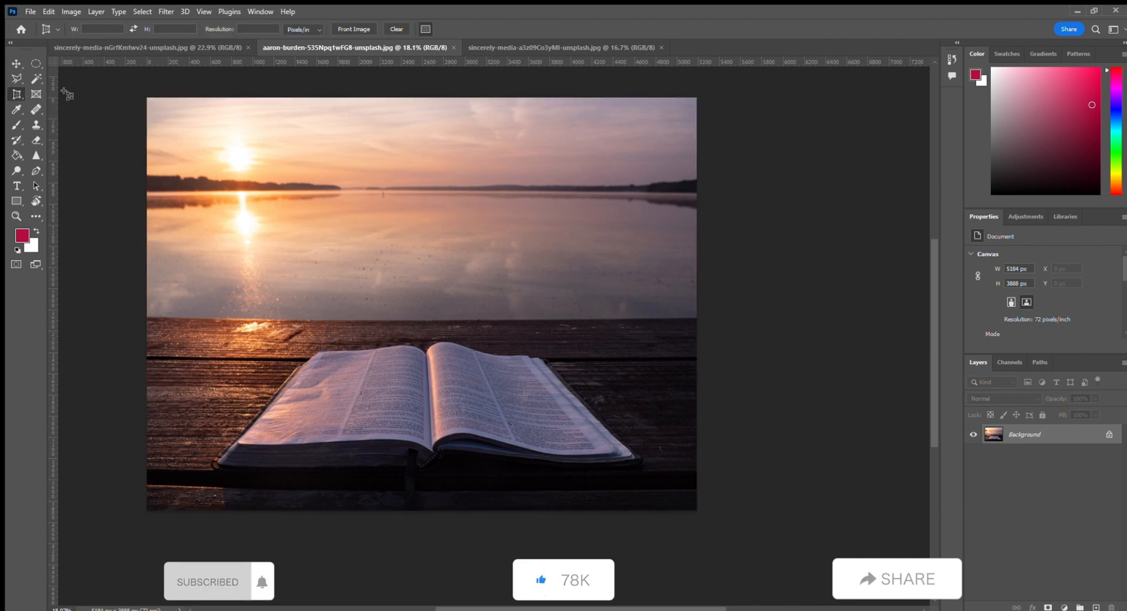
pyautogui.click(555, 49)
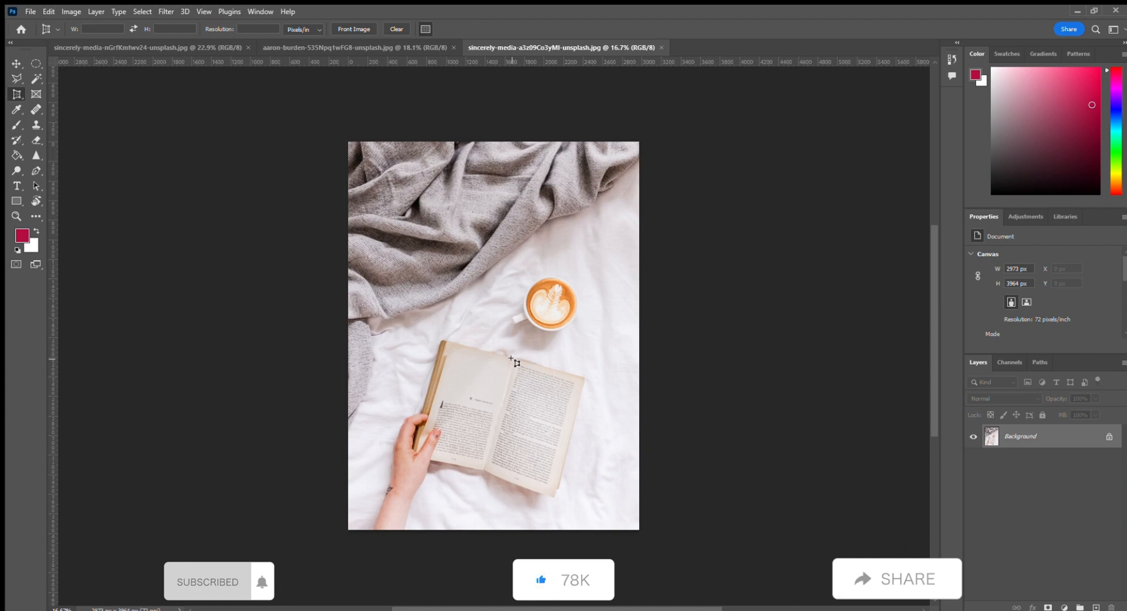
pyautogui.moveTo(511, 359); pyautogui.dragTo(538, 371)
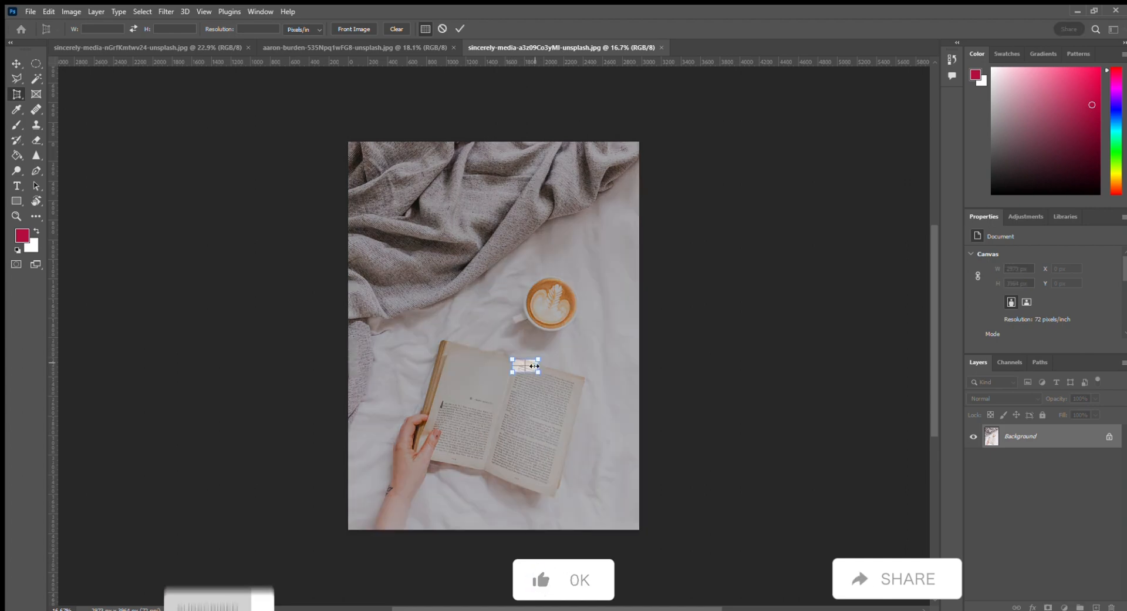
pyautogui.press('Return')
pyautogui.hotkey('ctrl', 'z')
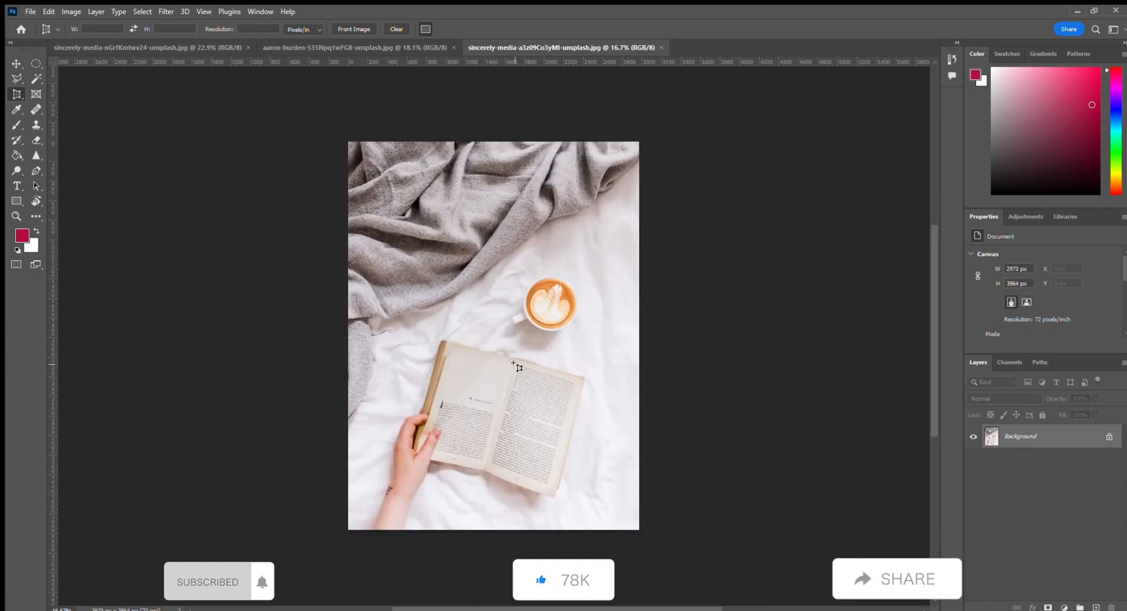
# Step: Perspective-crop the book's right page by placing a corner point at each of its four corners
pyautogui.click(514, 358)
pyautogui.click(563, 379)
pyautogui.click(584, 381)
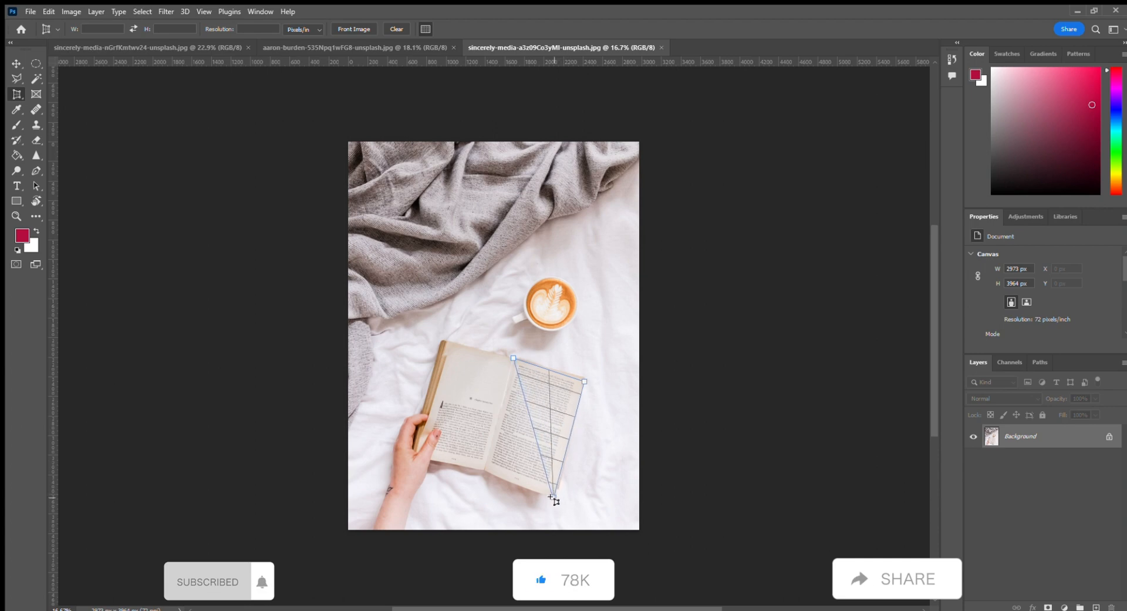
pyautogui.click(554, 497)
pyautogui.click(484, 469)
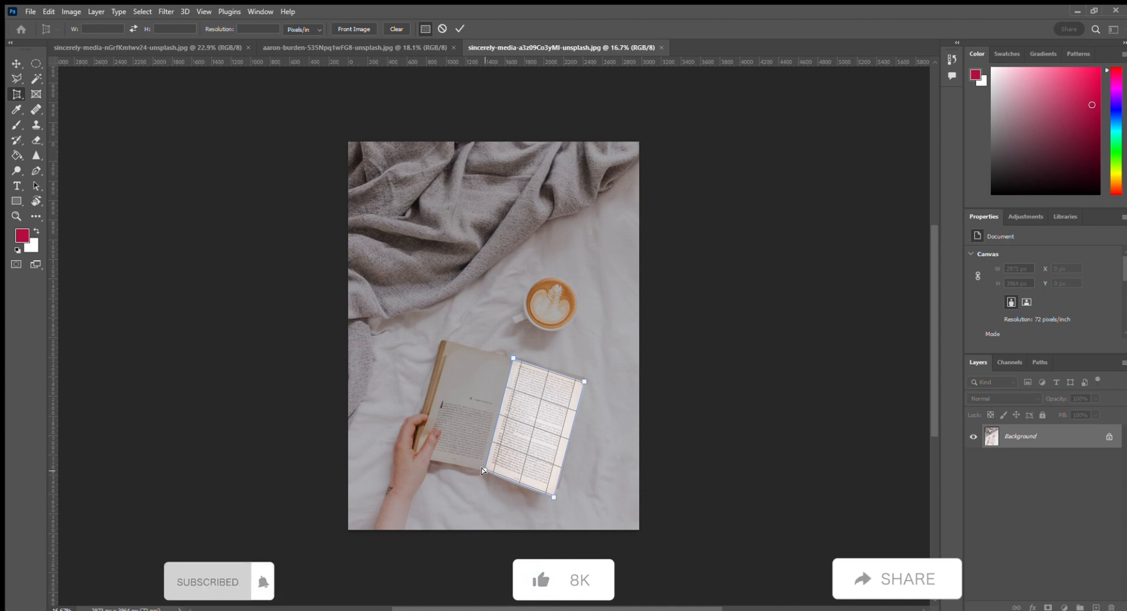
pyautogui.press('Return')
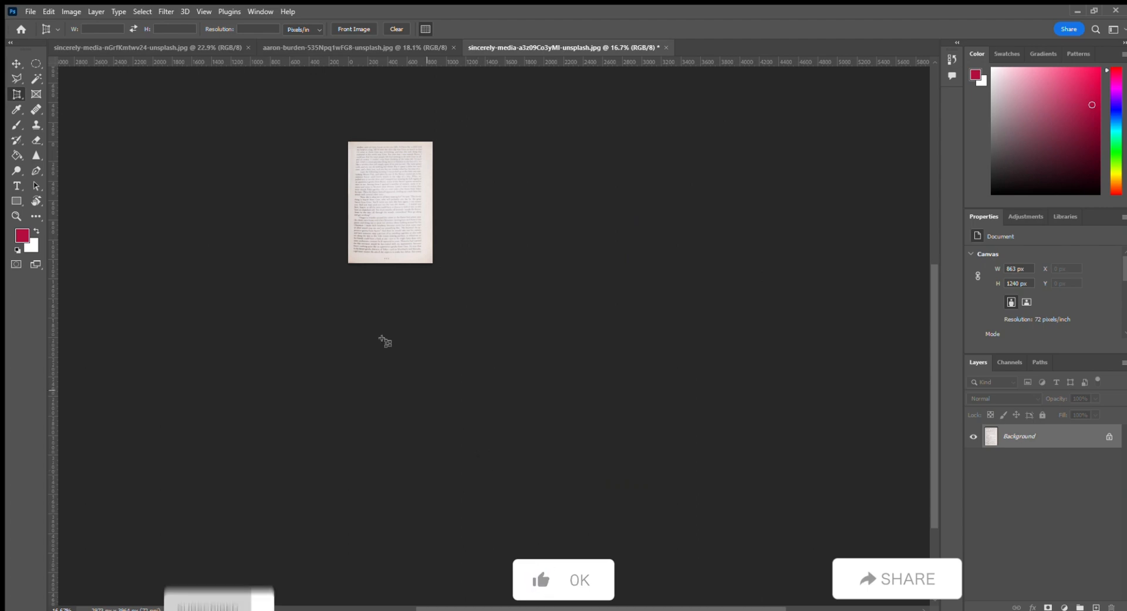
# Step: Zoom in to examine the straightened page, then return through the open tabs to the coffee-and-book photo
pyautogui.scroll(3, 376, 216)
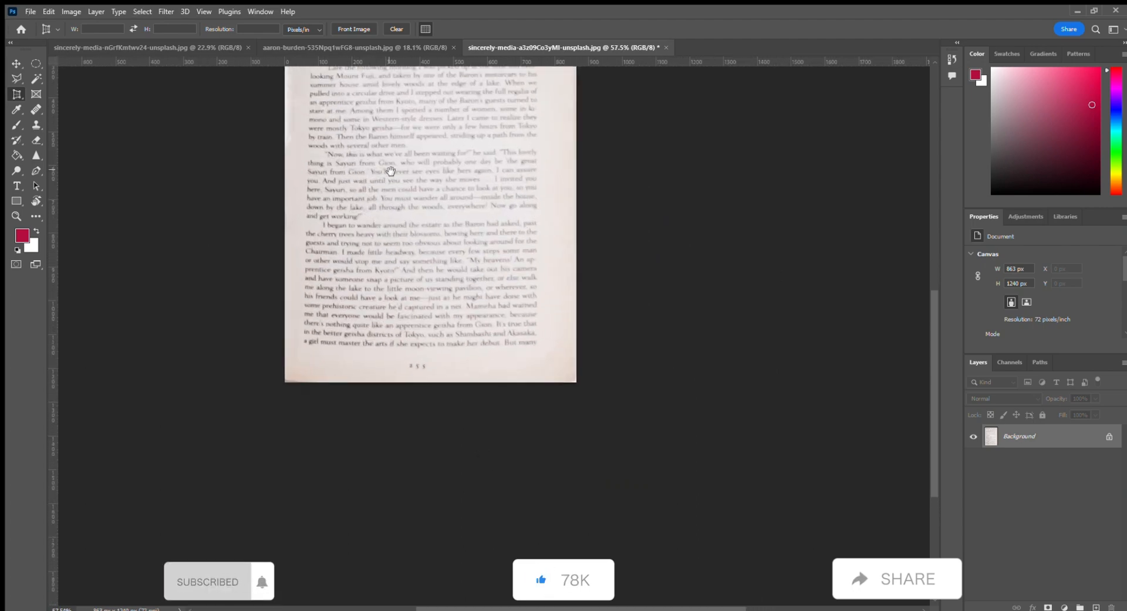
pyautogui.moveTo(391, 171); pyautogui.dragTo(427, 342)
pyautogui.scroll(3, 427, 333)
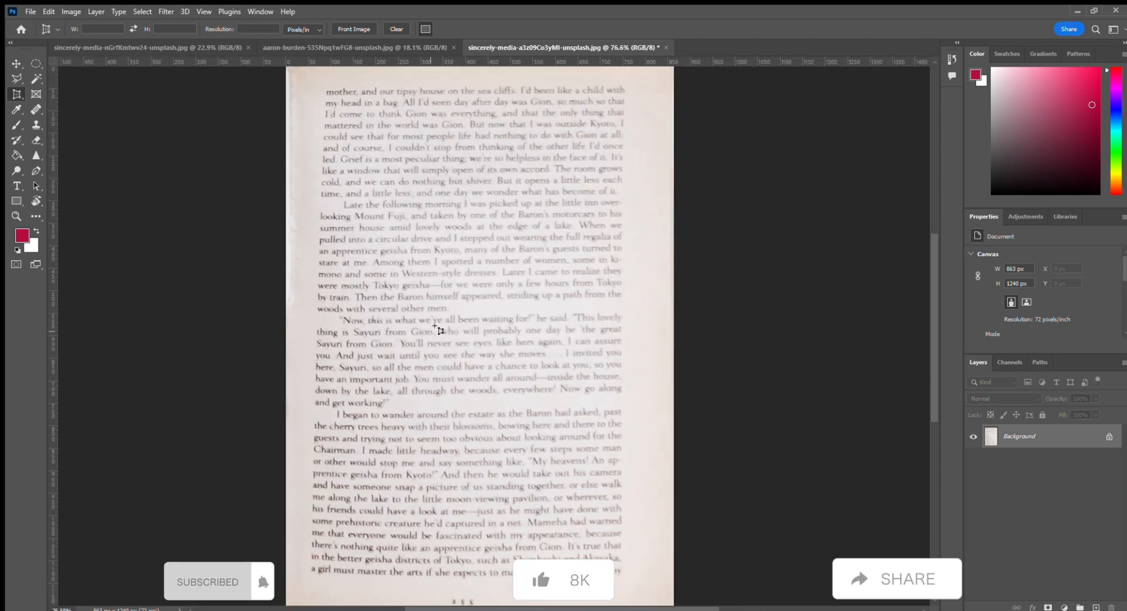
pyautogui.scroll(-3, 442, 317)
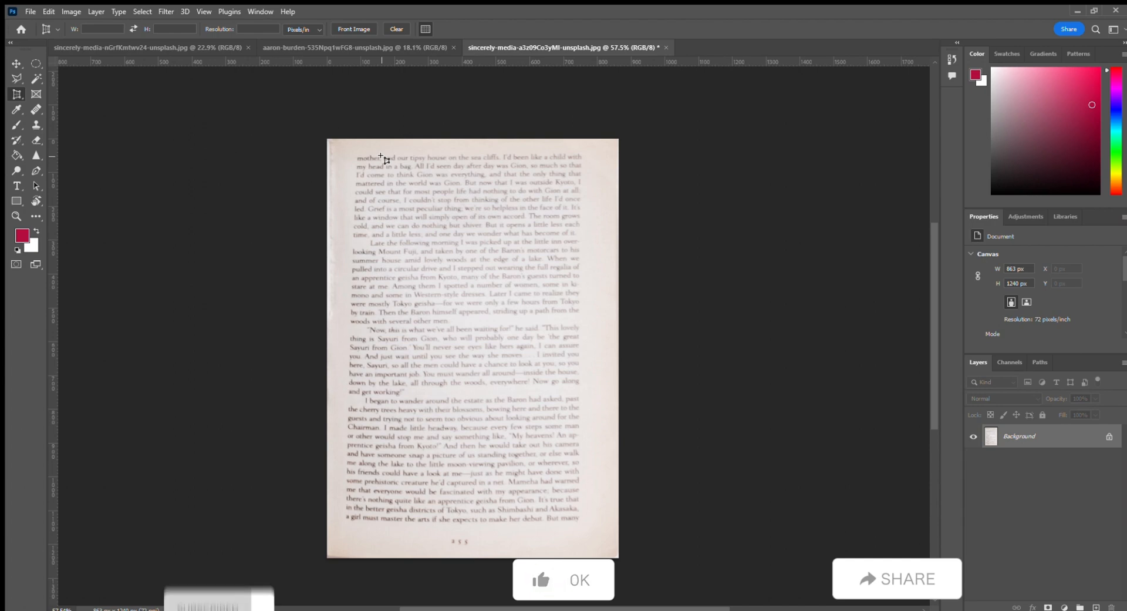
pyautogui.click(381, 45)
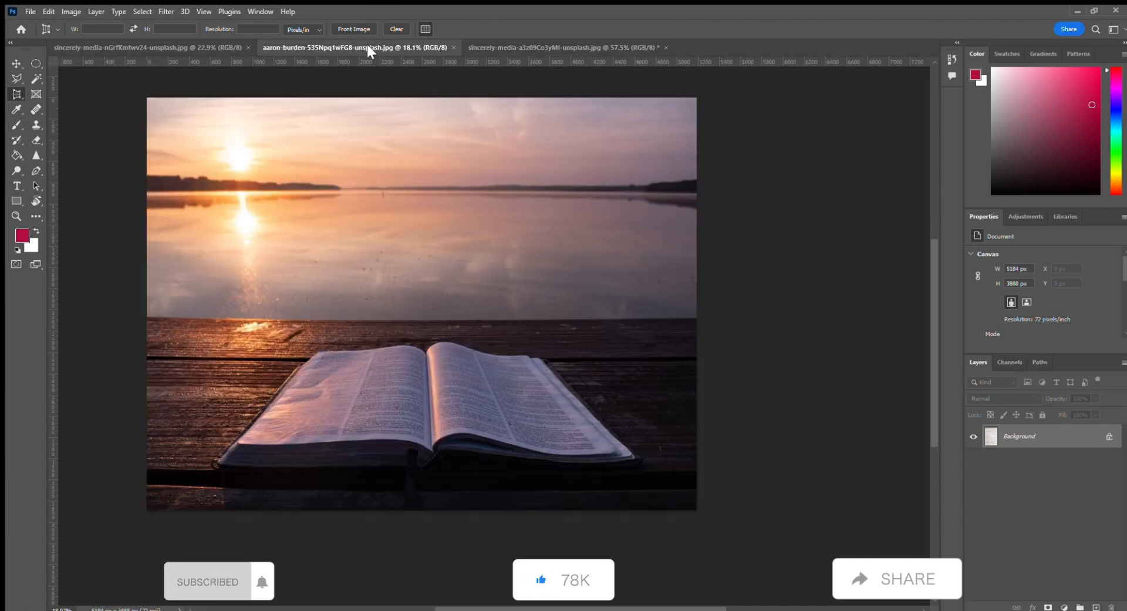
pyautogui.click(206, 51)
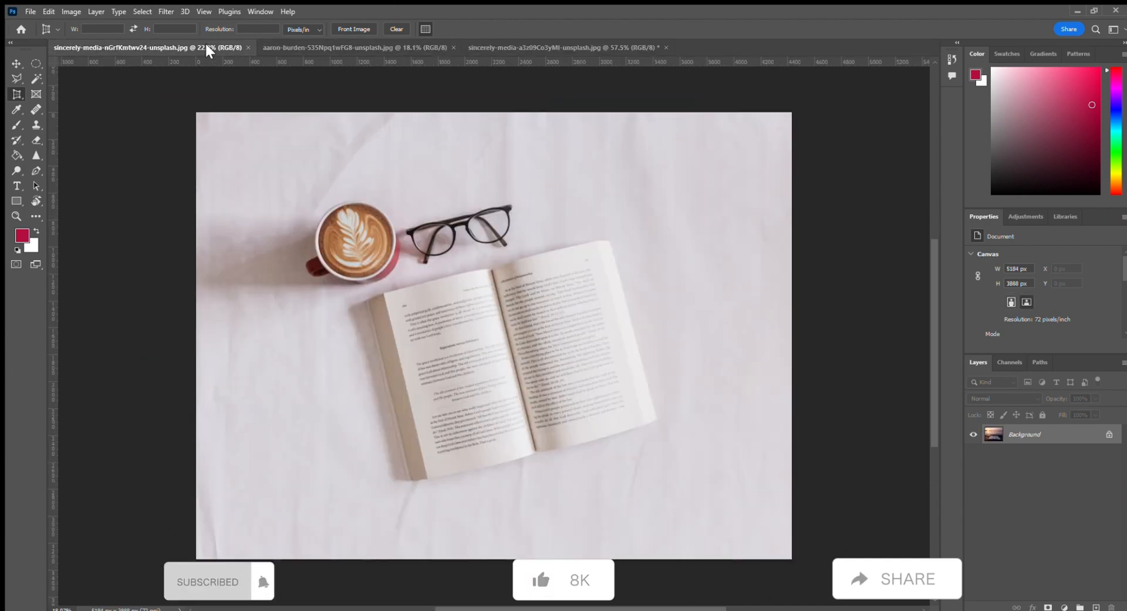